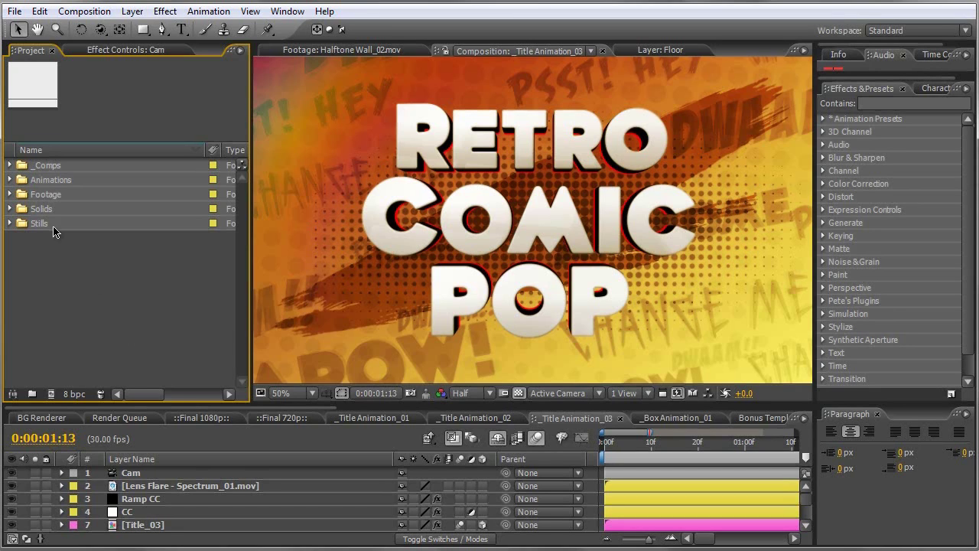
- Delete the PreviewComp folder from _Comps, then briefly expand and collapse the Reflections folder
left_click(44, 167)
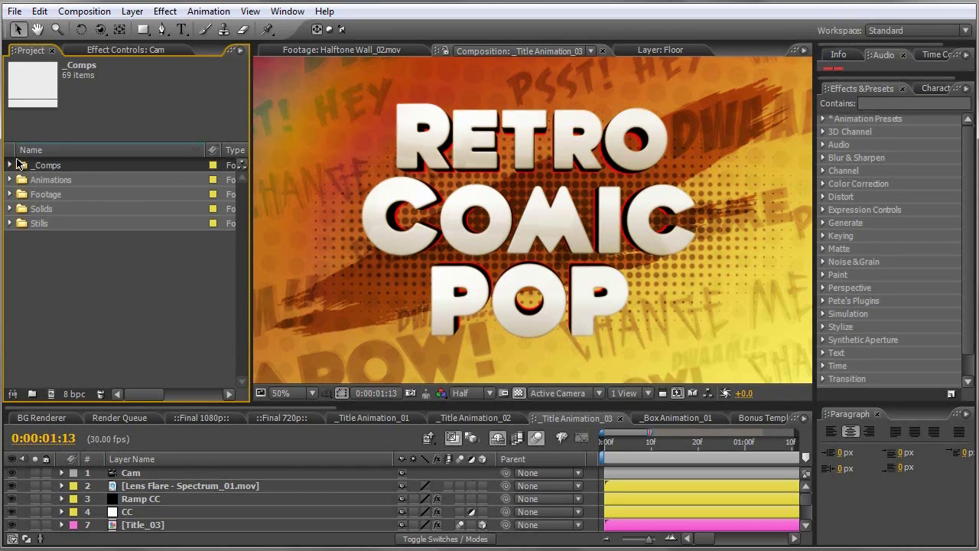
double_click(47, 166)
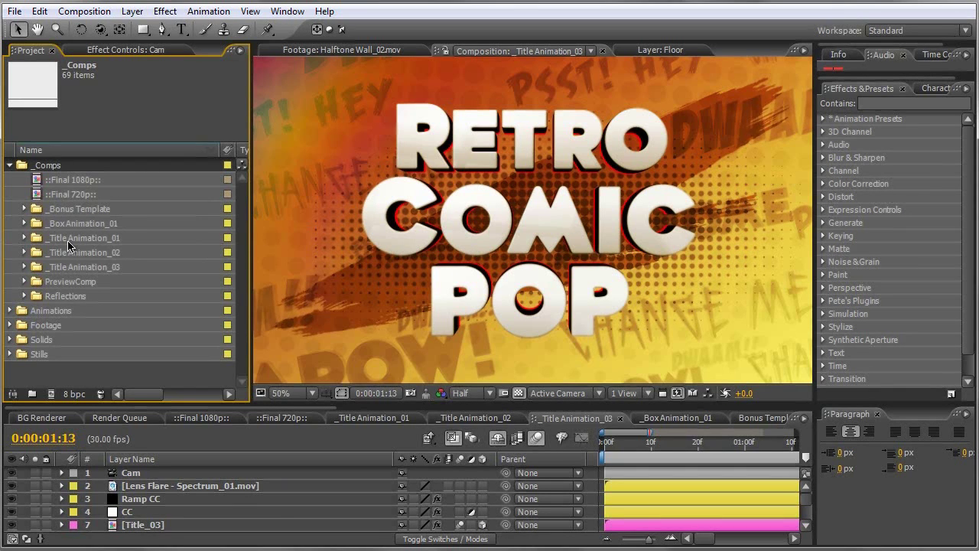
left_click(91, 284)
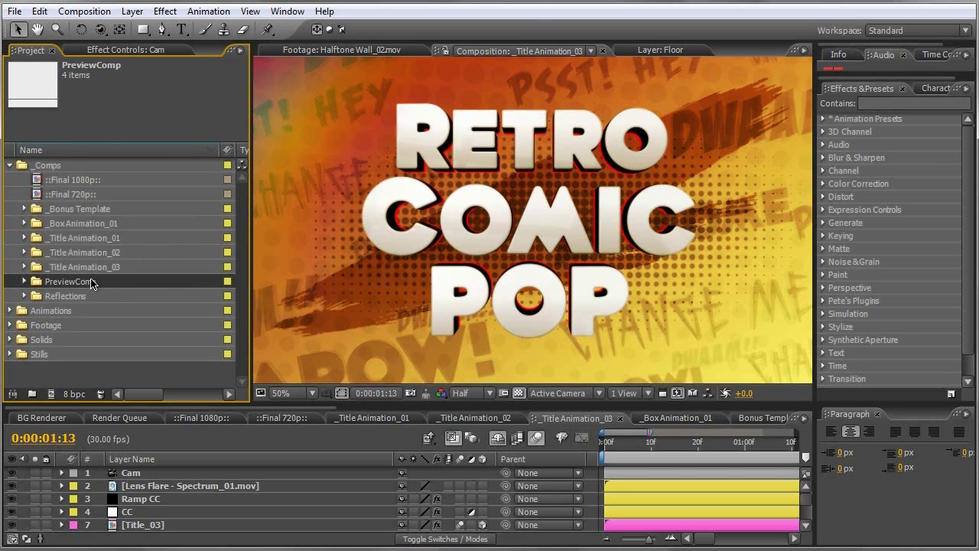
key("Delete")
key("Return")
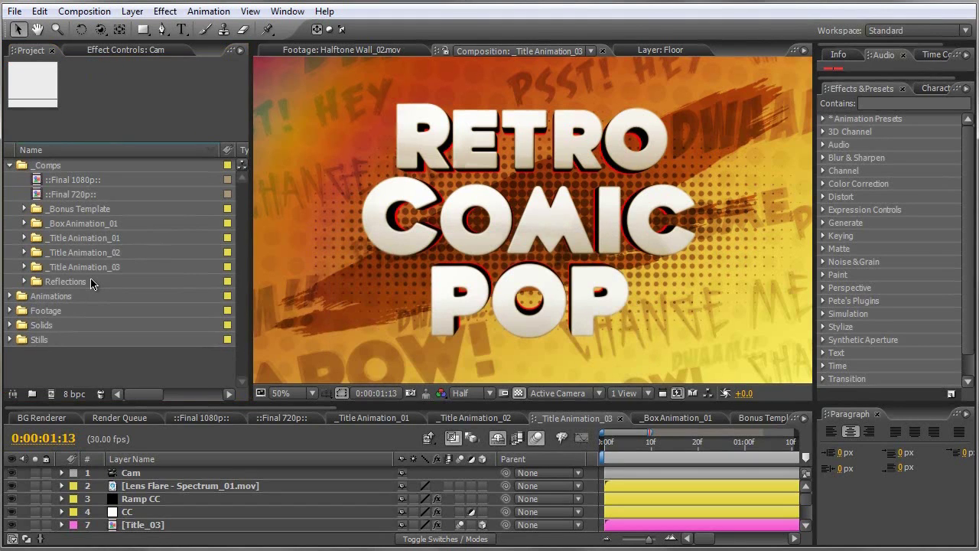
left_click(24, 281)
left_click(24, 282)
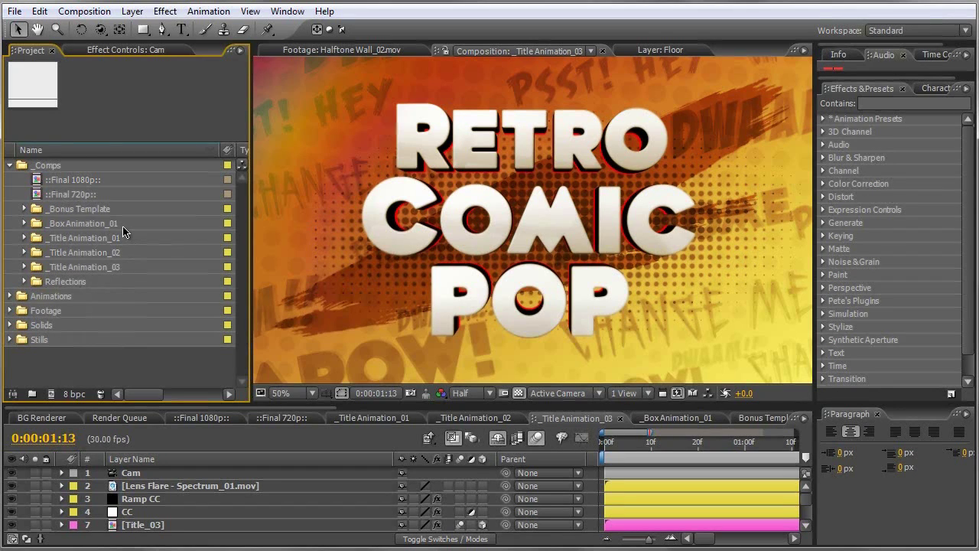
left_click(10, 167)
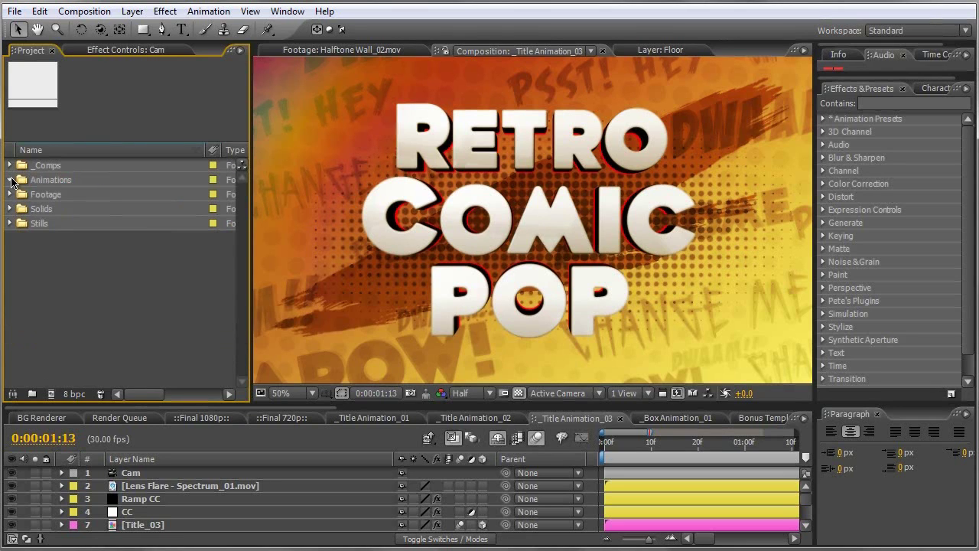
left_click(9, 180)
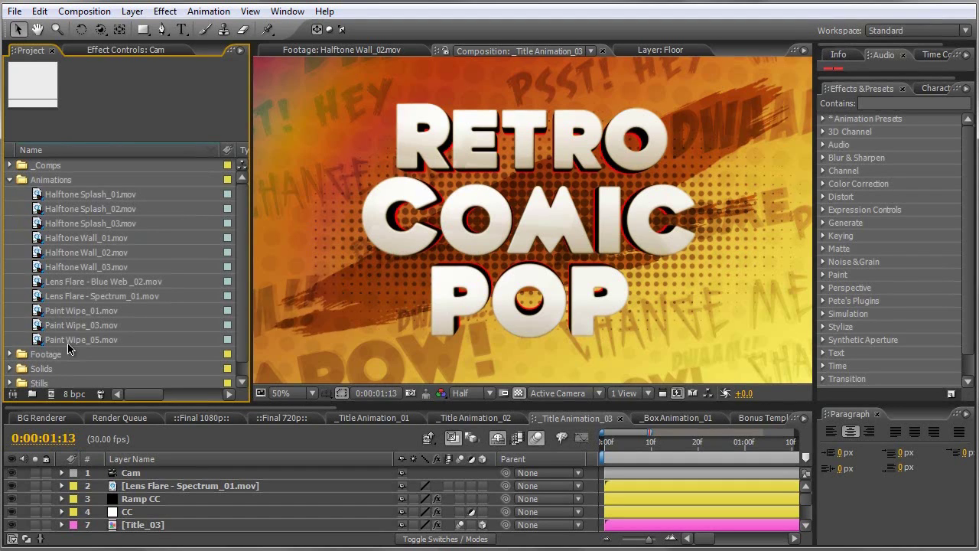
left_click(10, 180)
left_click(29, 197)
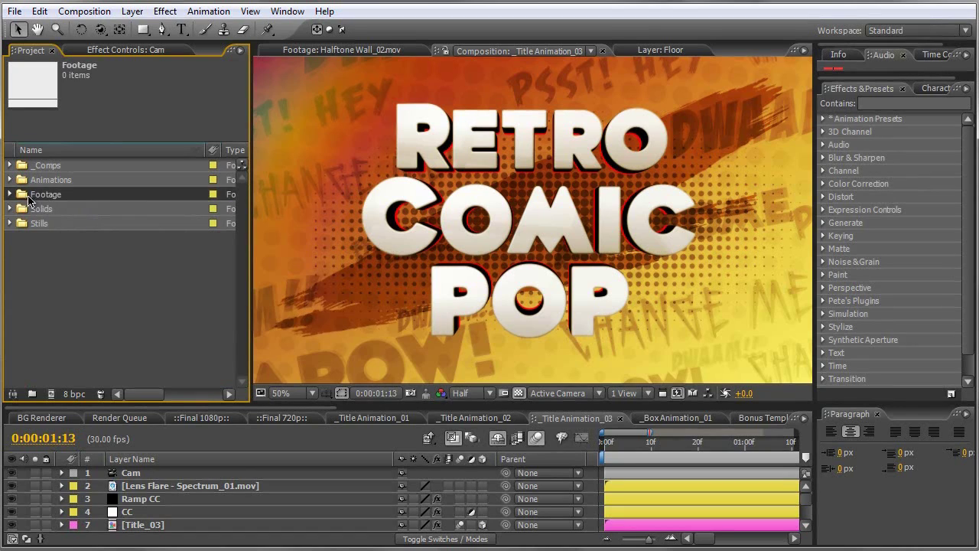
left_click(10, 194)
left_click(12, 196)
left_click(10, 223)
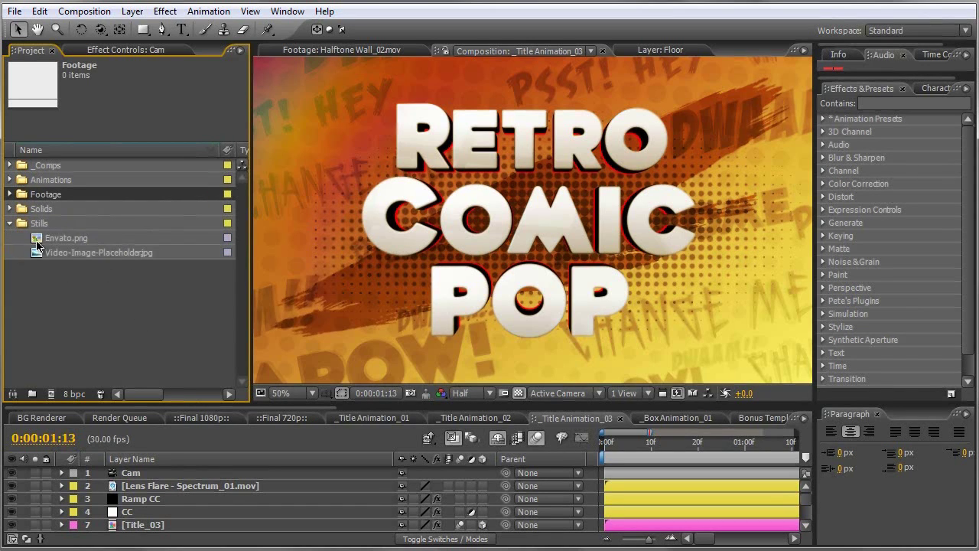
left_click(10, 224)
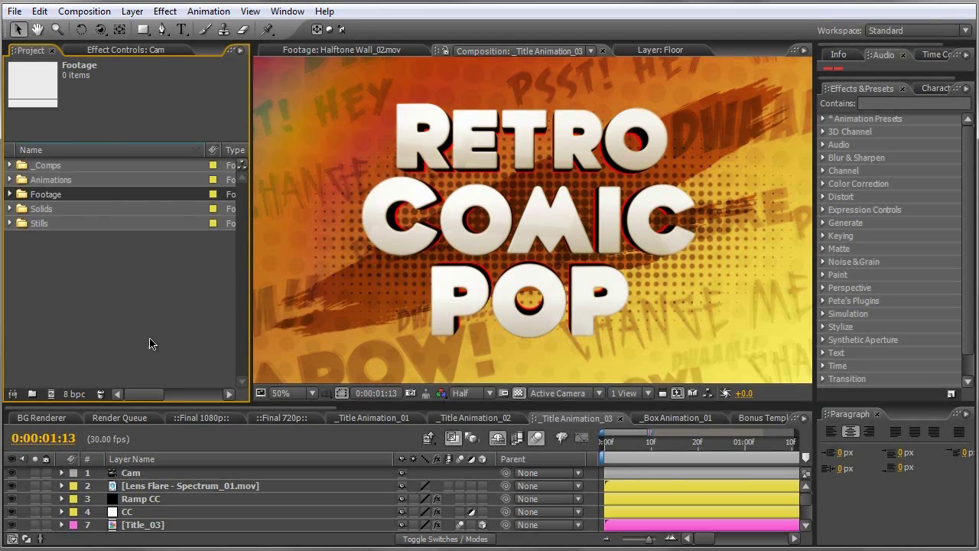
- Look through Final 1080p and Final 720p, then open _Title Animation_01 zoomed to 25%
left_click(200, 418)
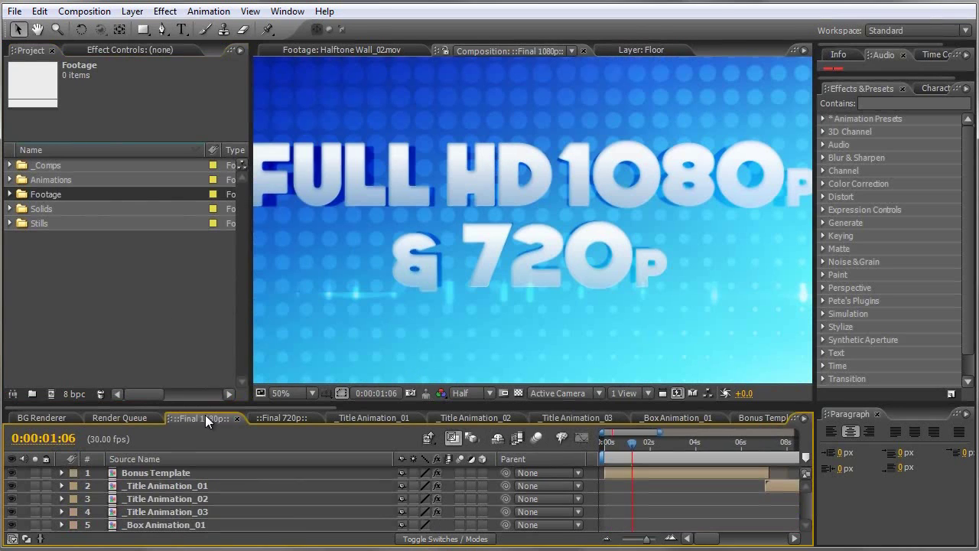
left_click(274, 418)
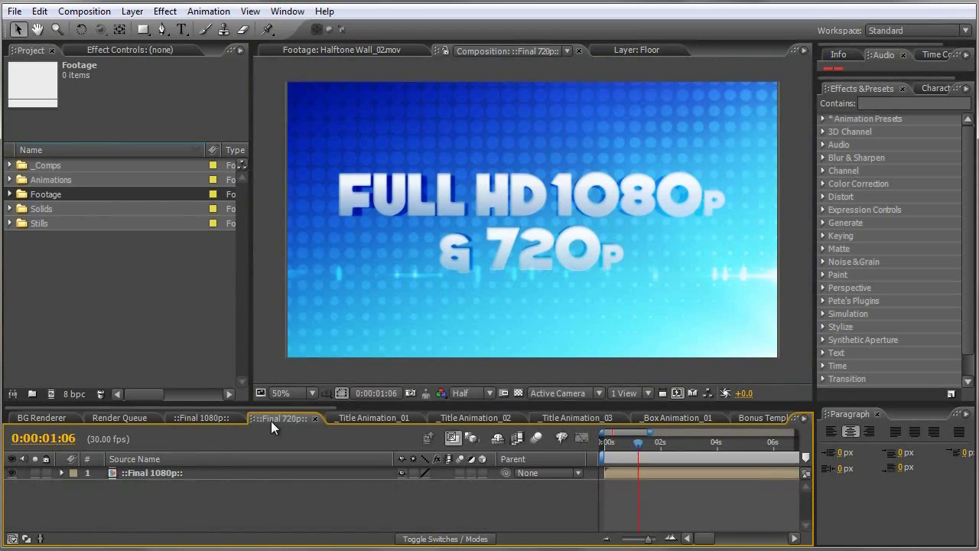
left_click(359, 418)
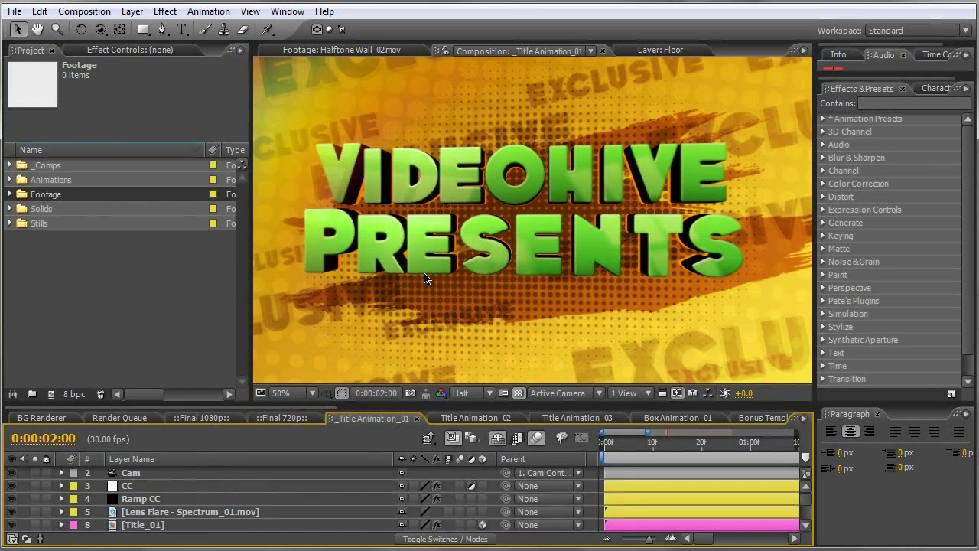
key("comma")
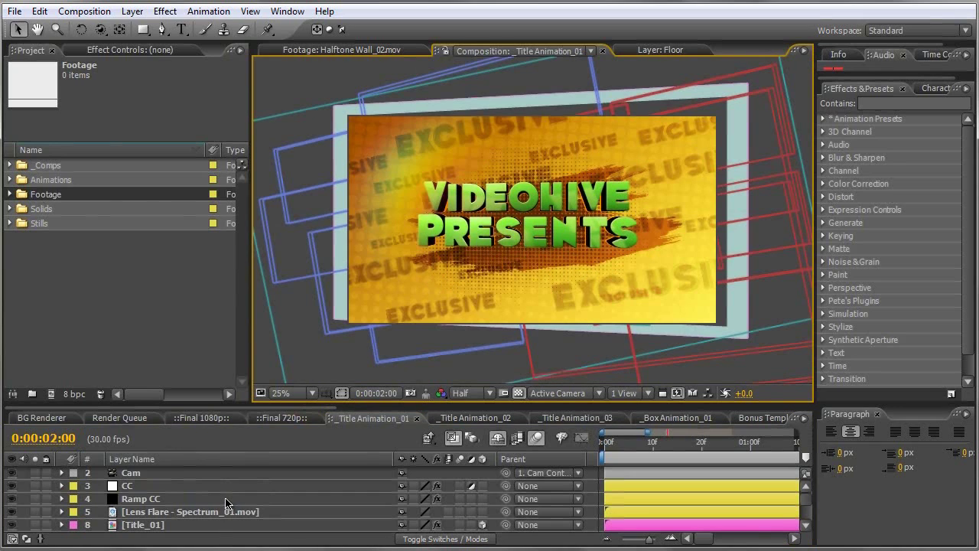
- Reveal the Cam layer's Point of Interest and Position keyframes, scrub the move, and return to frame 0
key("grave")
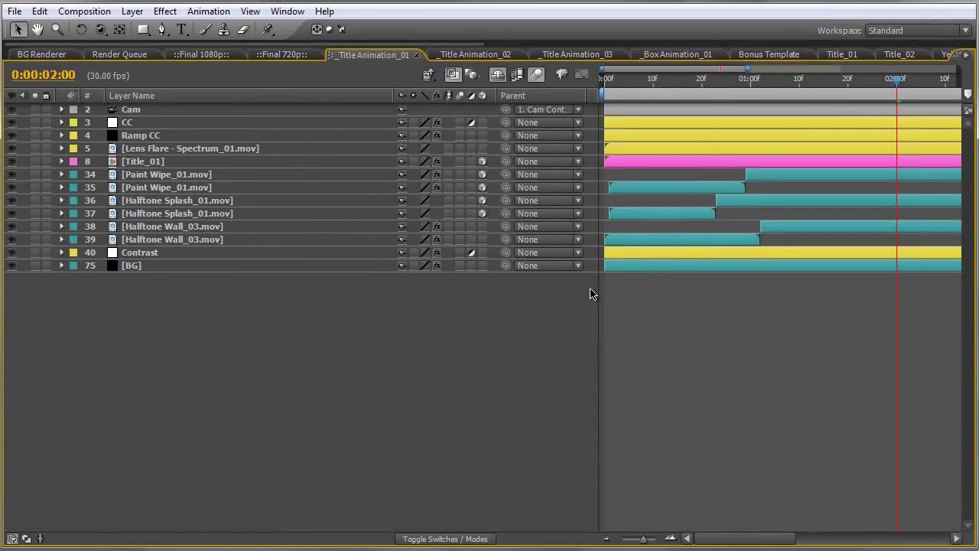
left_click(150, 111)
key("minus")
key("minus")
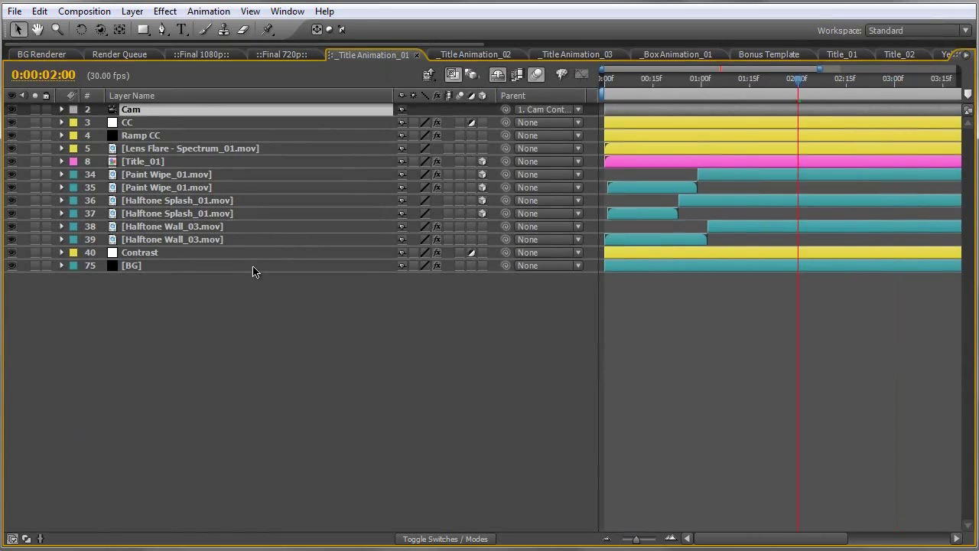
key("u")
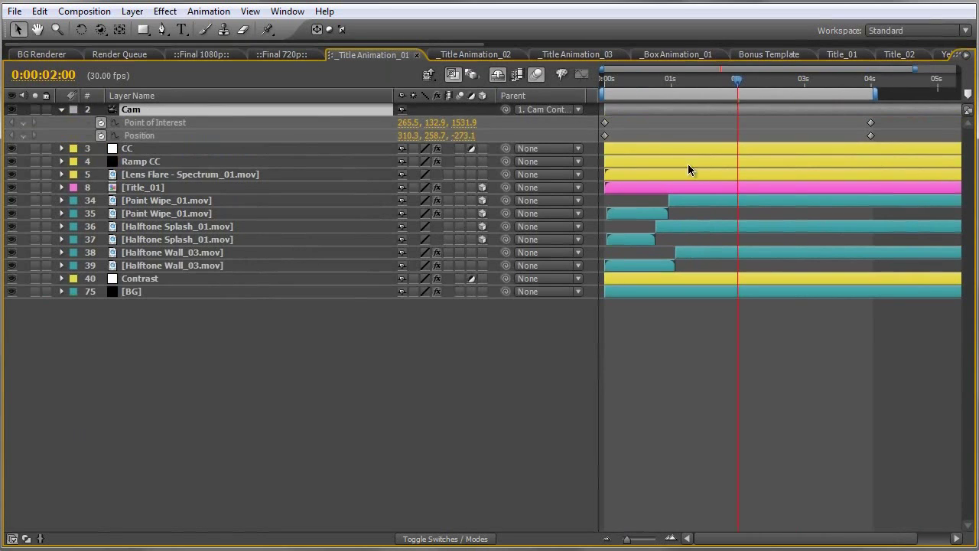
left_click_drag(626, 86, 872, 86)
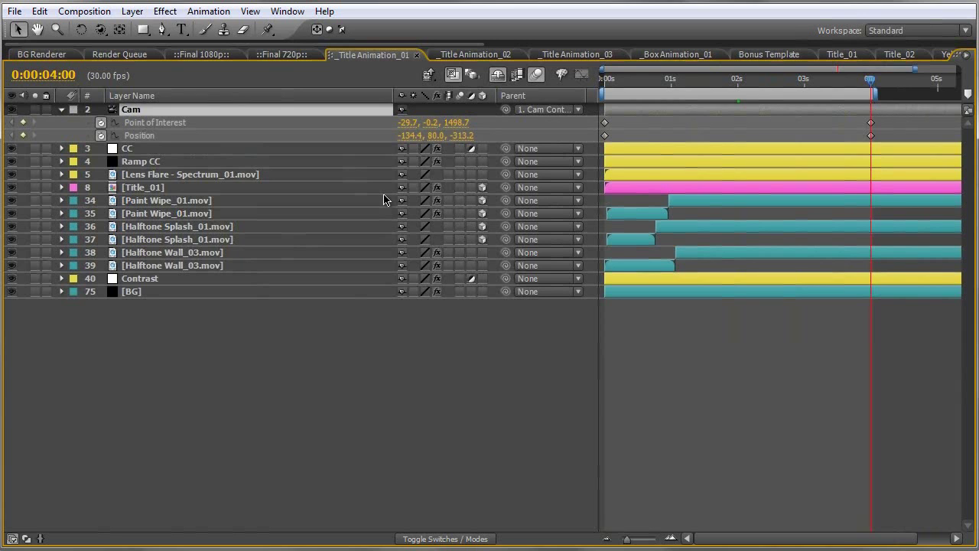
key("grave")
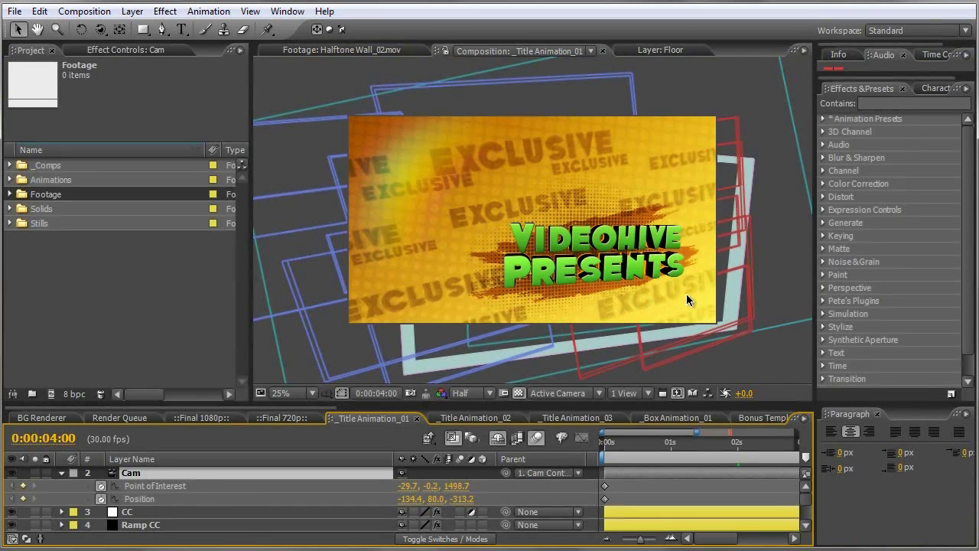
key("Home")
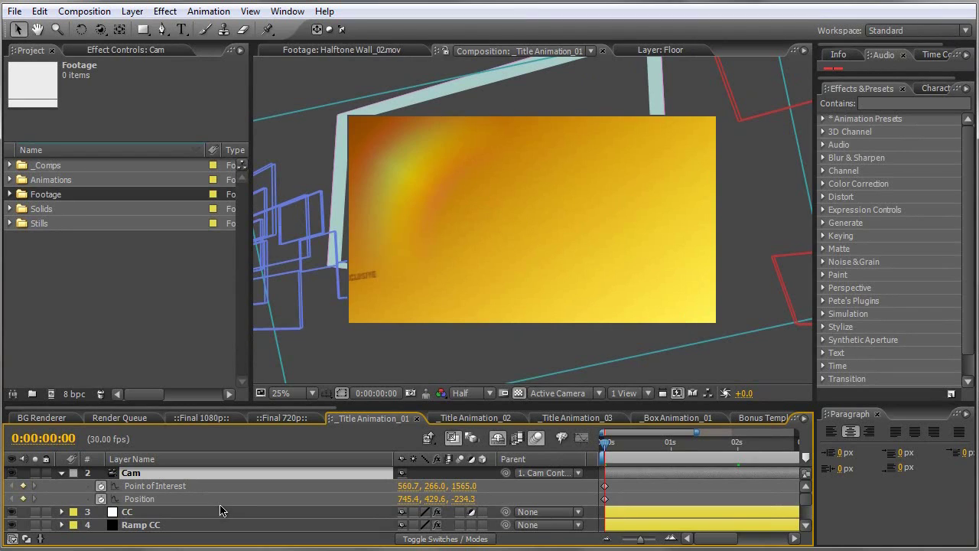
- Move to 0:00:01:28 and toggle the CC layer off and on to compare the look
left_click(67, 477)
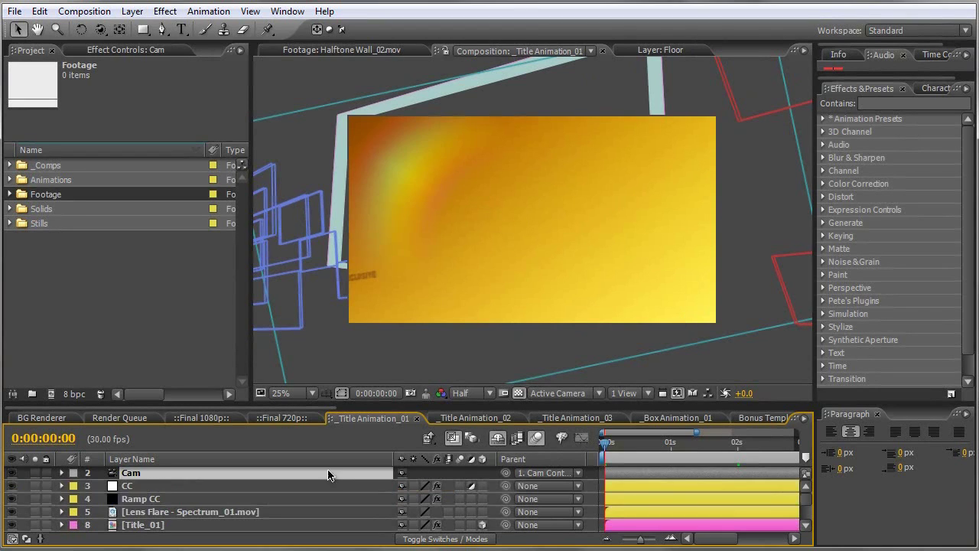
left_click(732, 444)
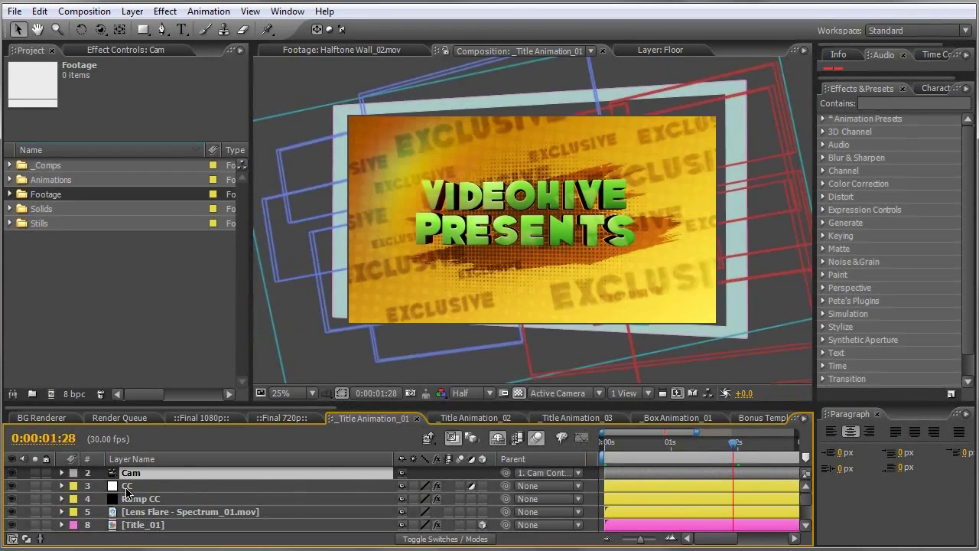
left_click(127, 488)
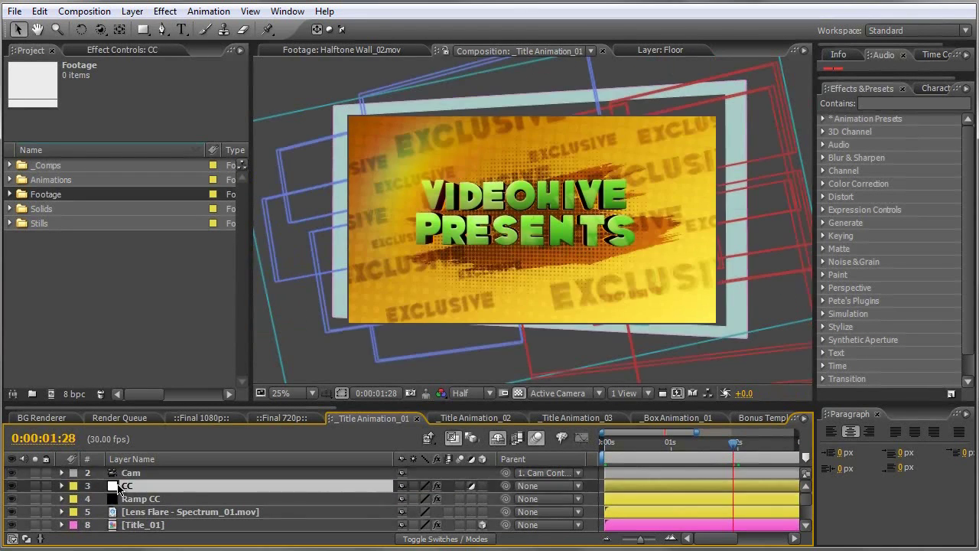
left_click(15, 489)
left_click(12, 487)
scroll(201, 490, "down", 5)
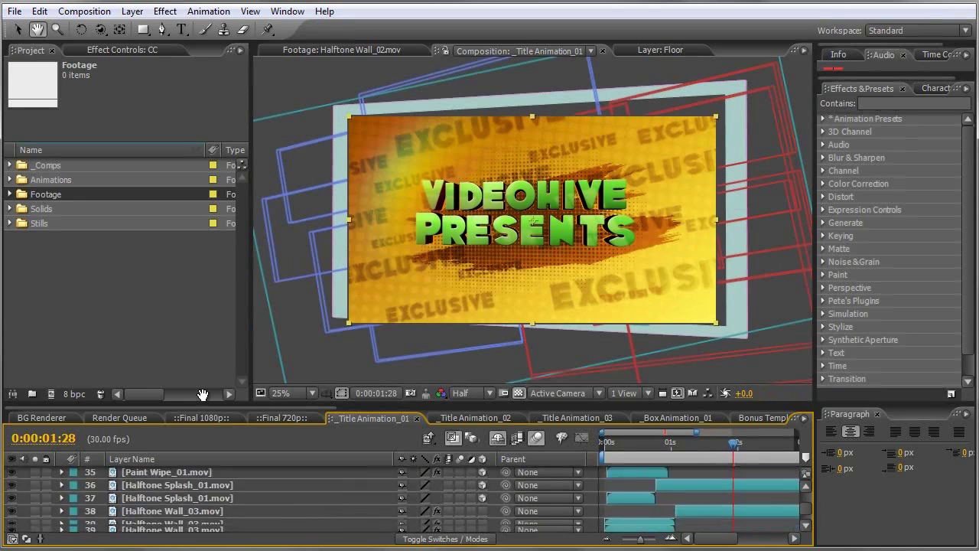
- Inspect the Ramp effect settings of the BG and Ramp CC layers
left_click(140, 526)
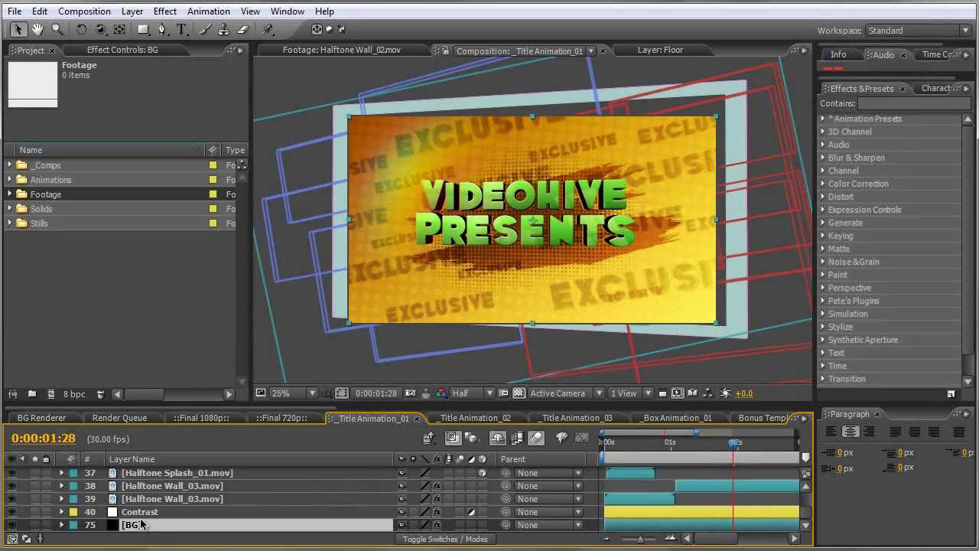
left_click(127, 50)
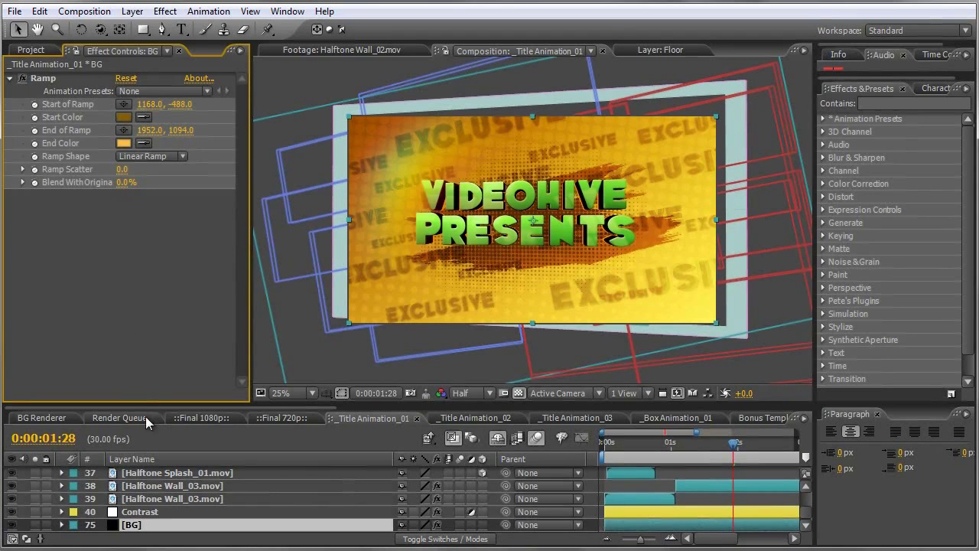
scroll(203, 488, "up", 12)
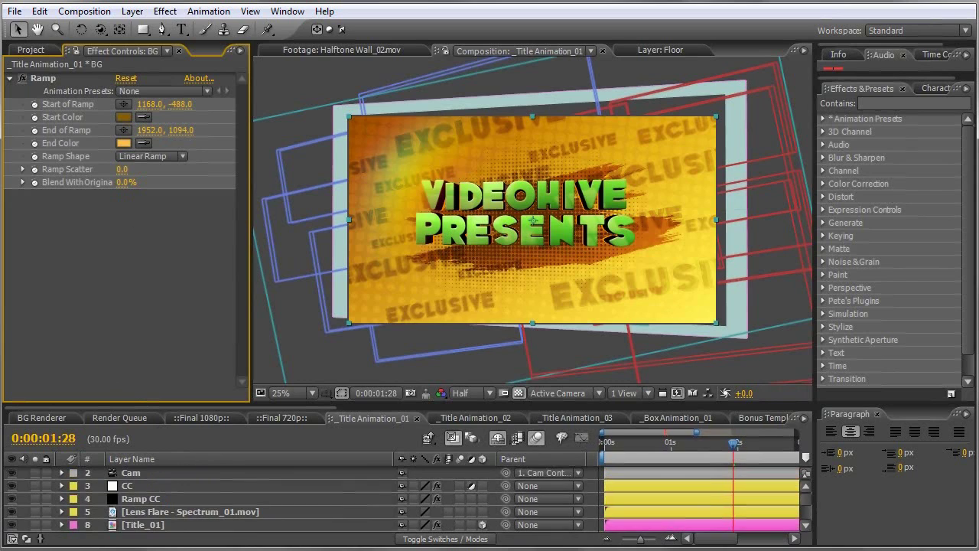
left_click(147, 504)
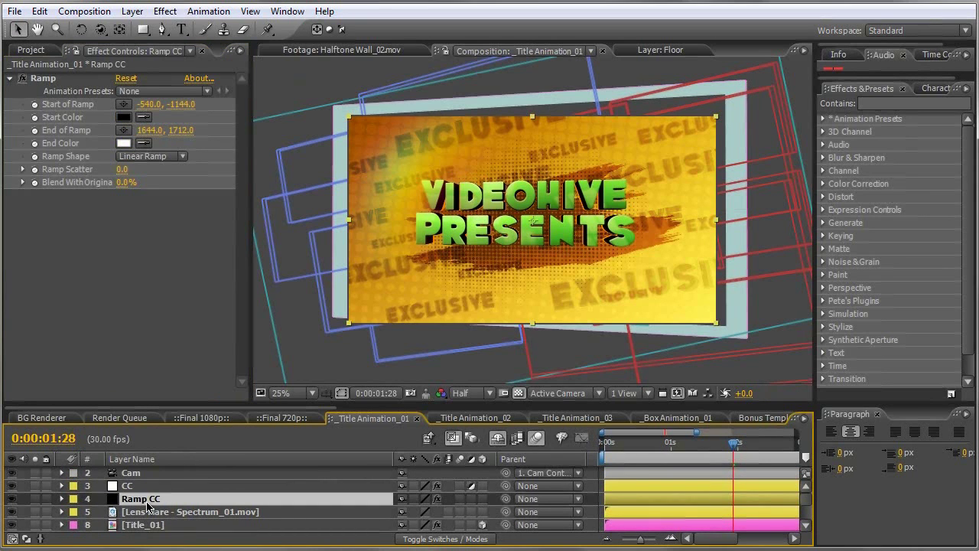
- Check the CC layer's Opacity and show the blend Modes column for all layers
left_click(150, 486)
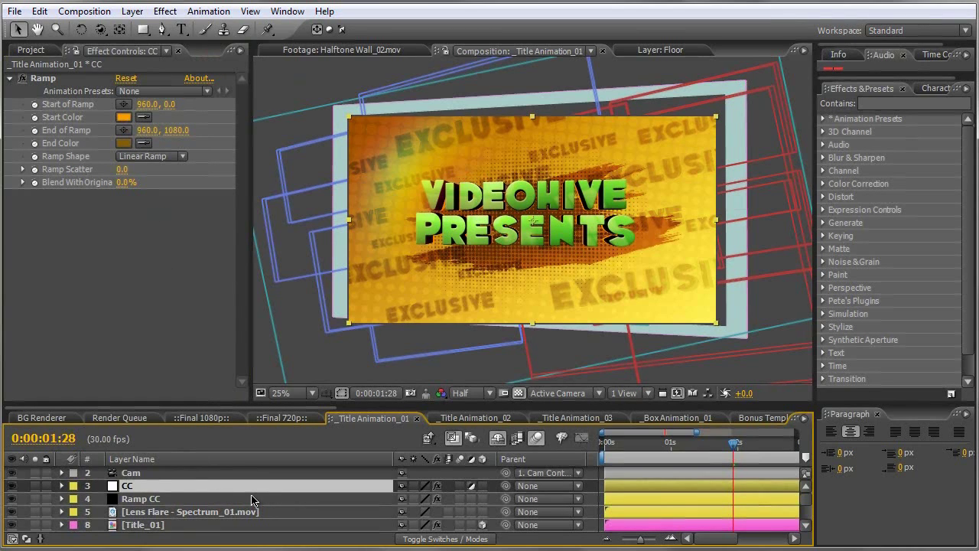
key("t")
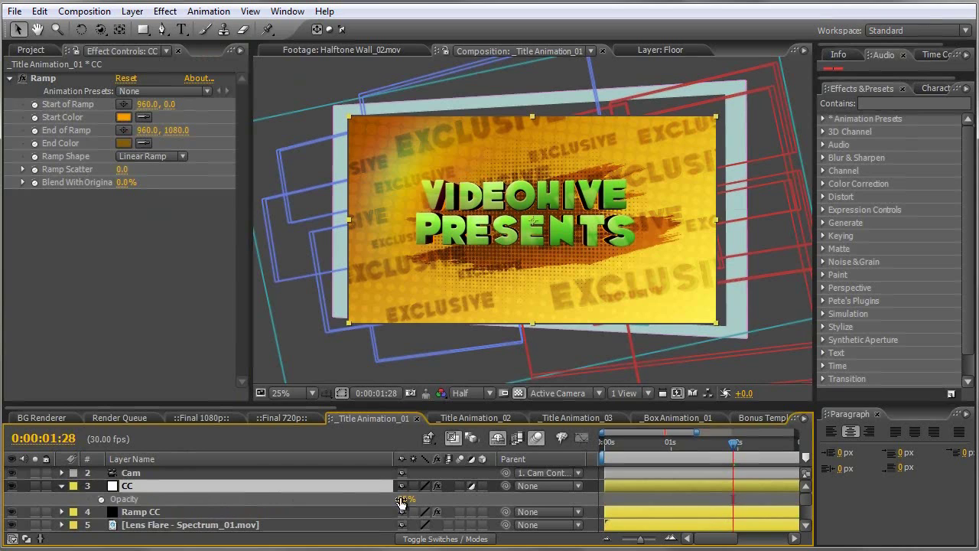
key("F4")
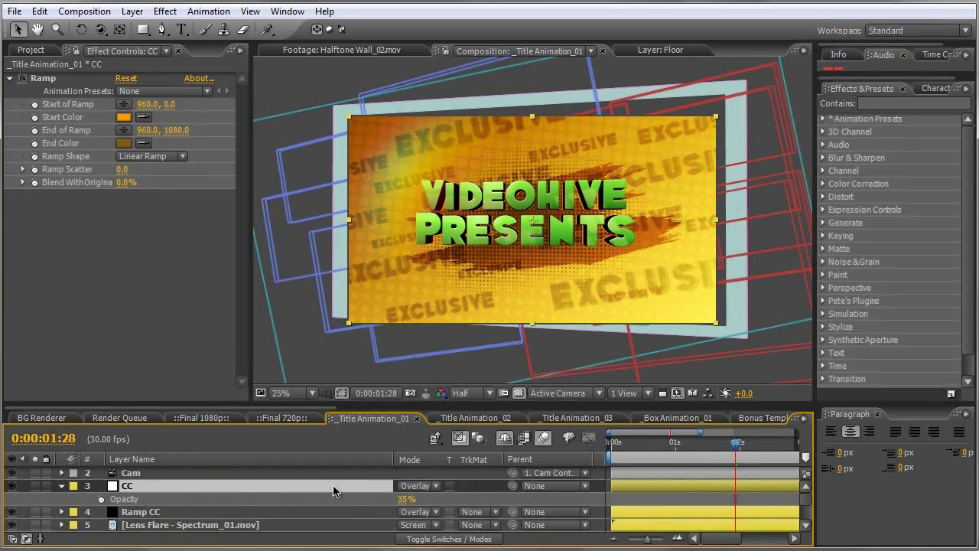
left_click(63, 487)
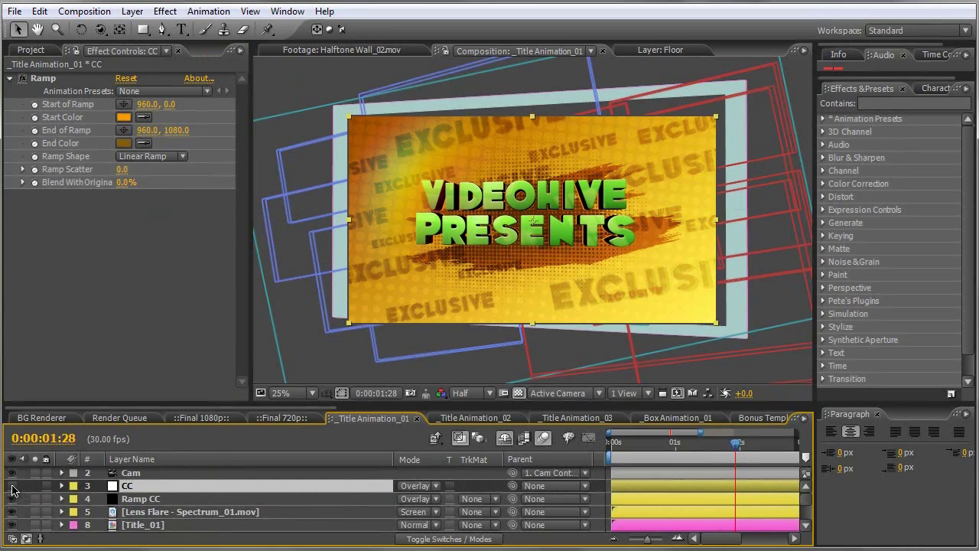
- Toggle the CC and Ramp CC layers' visibility to compare their tint on the title
left_click(12, 486)
left_click(144, 498)
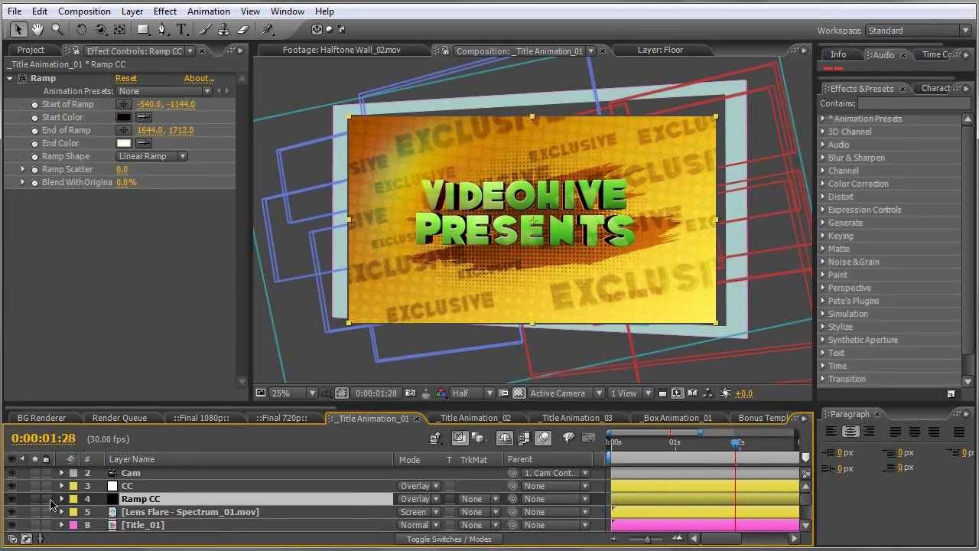
left_click(12, 499)
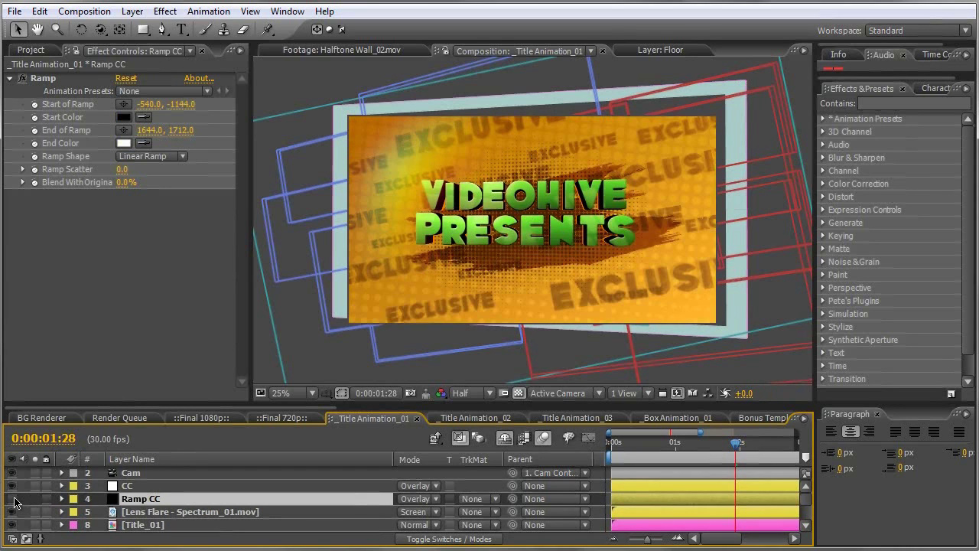
left_click(13, 499)
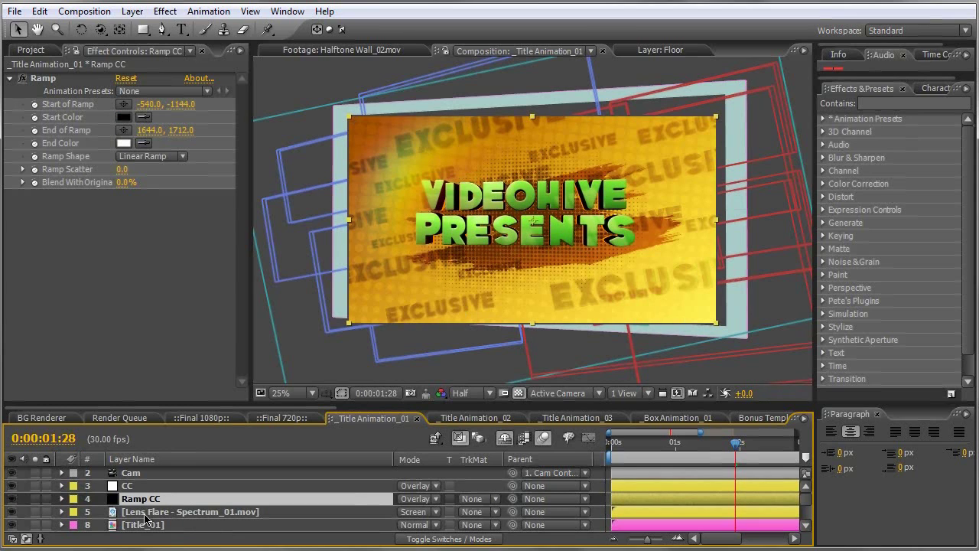
left_click(12, 512)
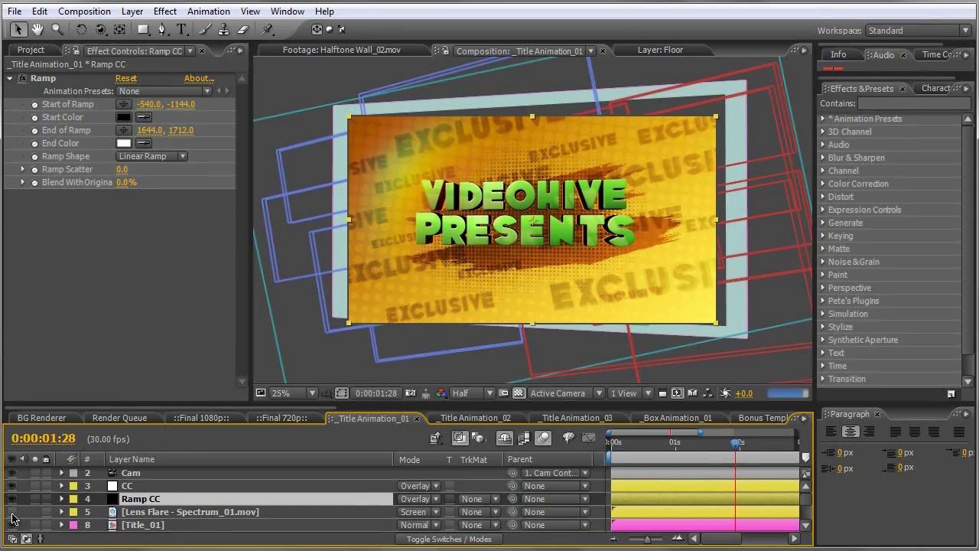
left_click(11, 511)
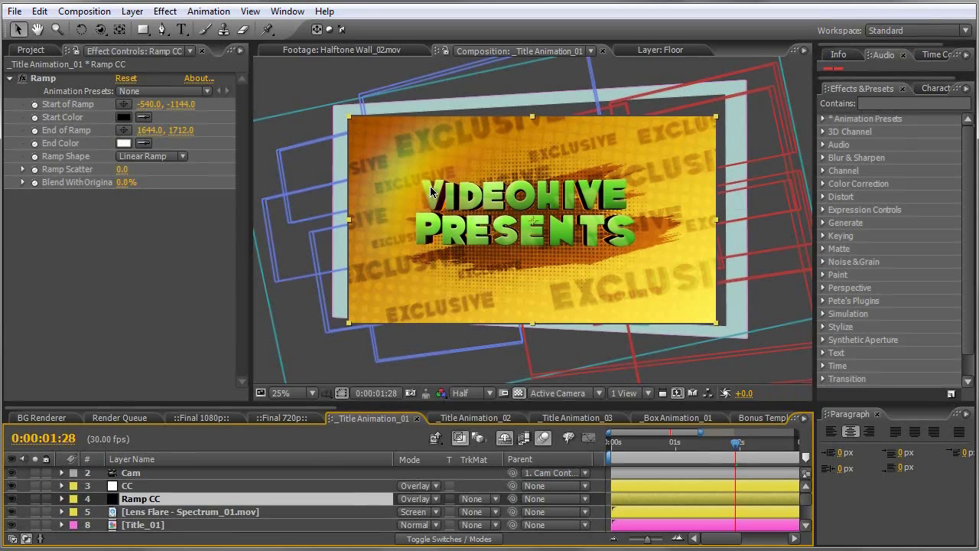
scroll(226, 499, "down", 2)
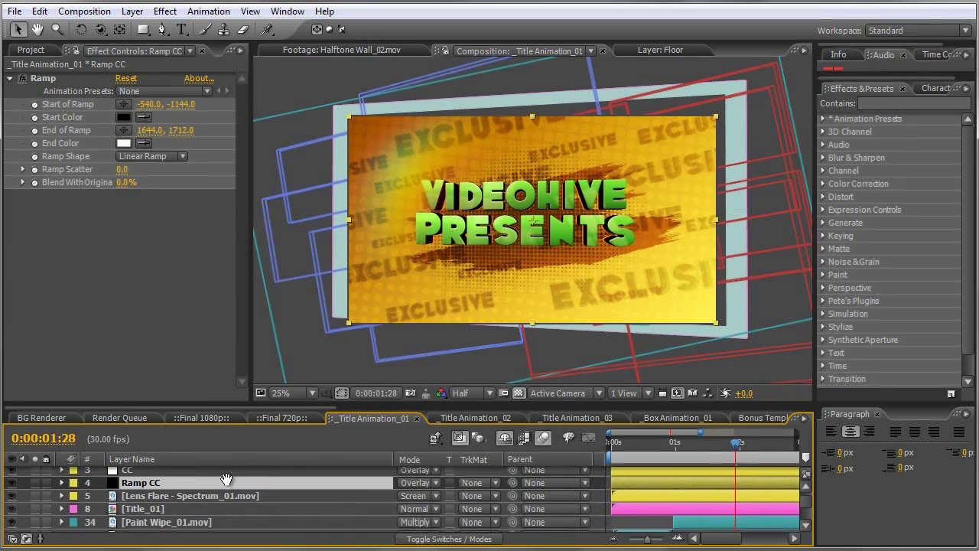
key("h")
scroll(206, 480, "down", 1)
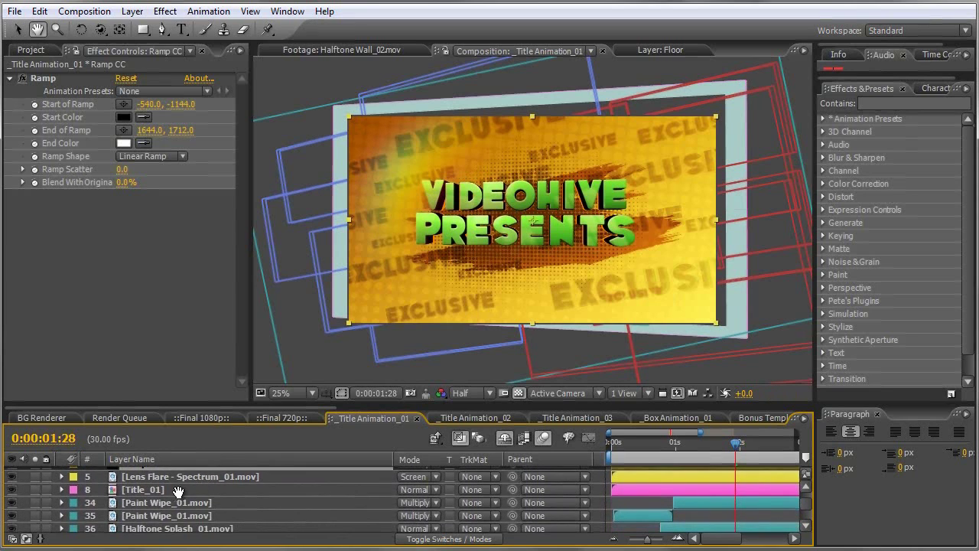
scroll(153, 491, "down", 2)
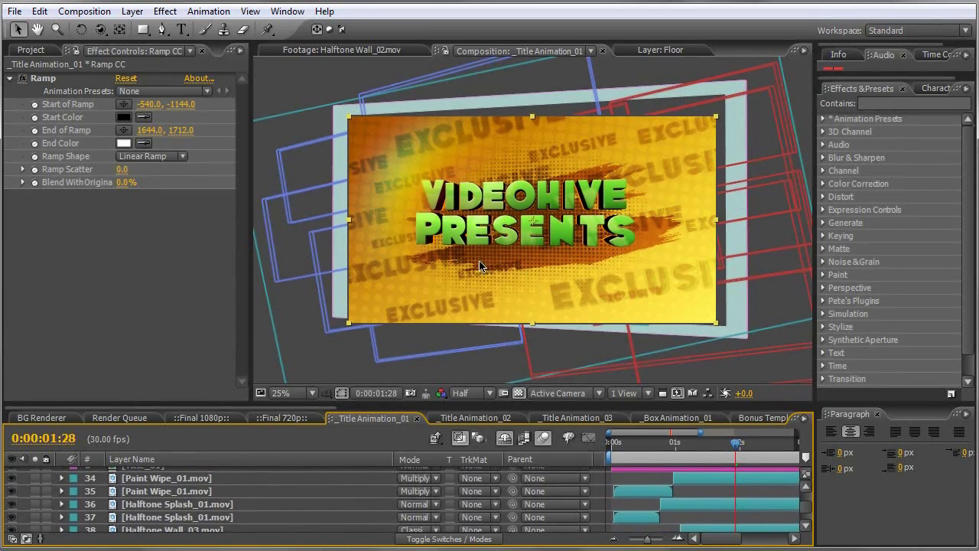
key("v")
scroll(196, 507, "down", 1)
scroll(196, 507, "down", 3)
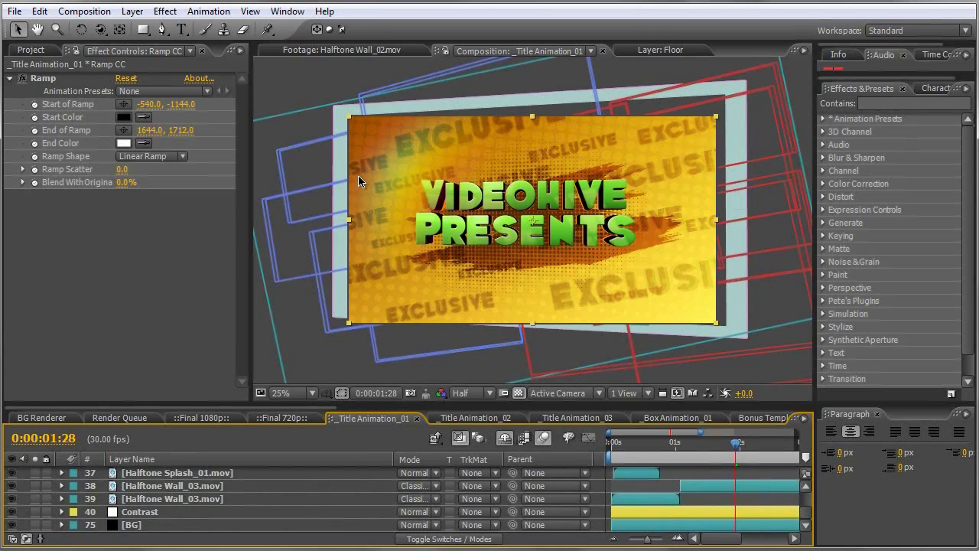
left_click(245, 502)
key("t")
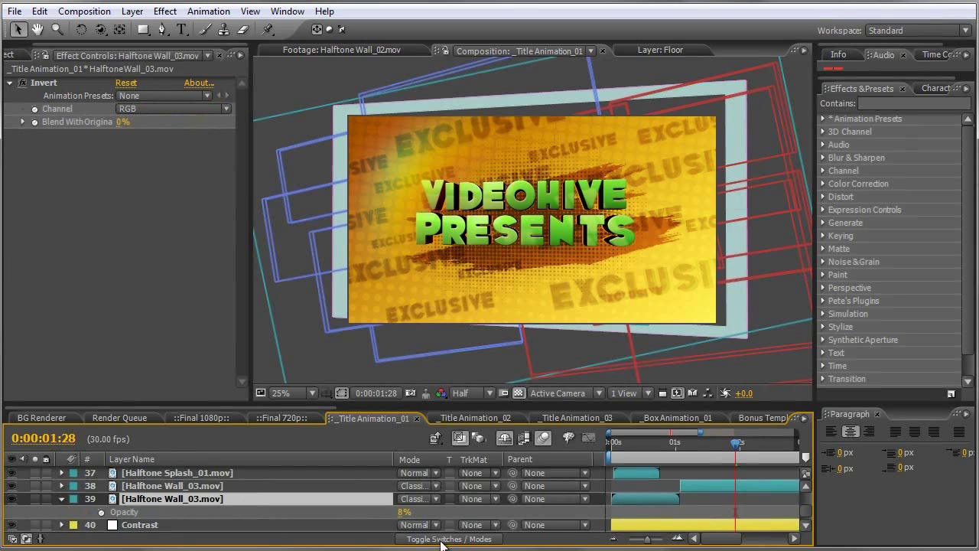
key("t")
left_click(420, 502)
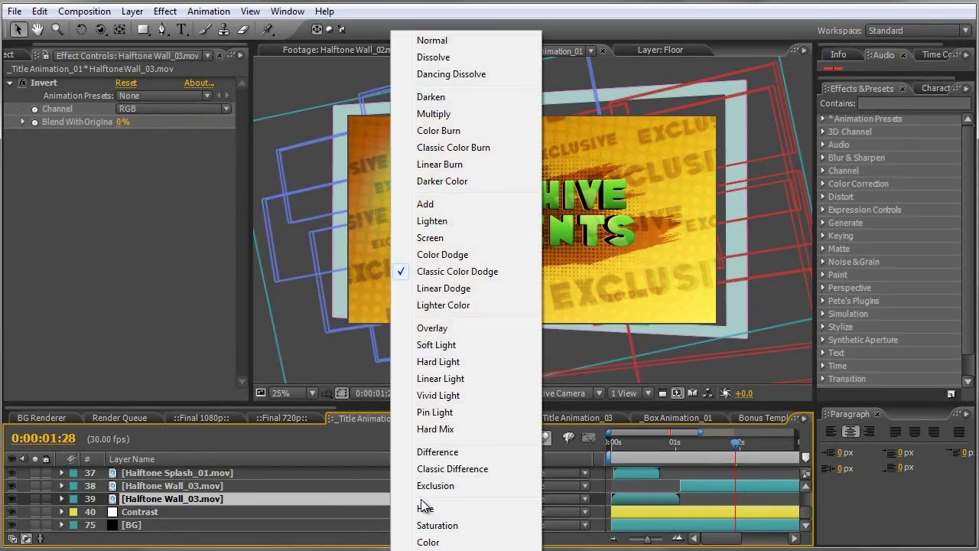
left_click(301, 497)
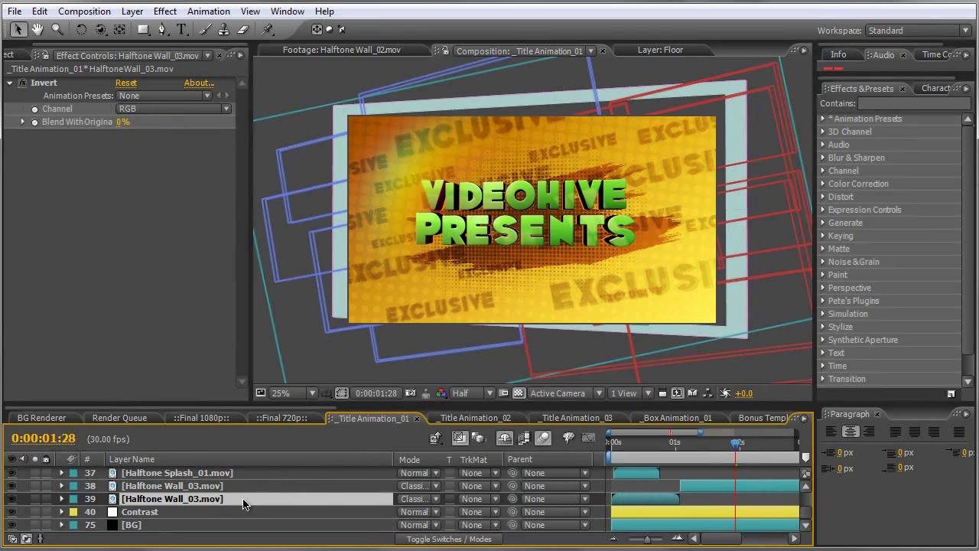
left_click(412, 499)
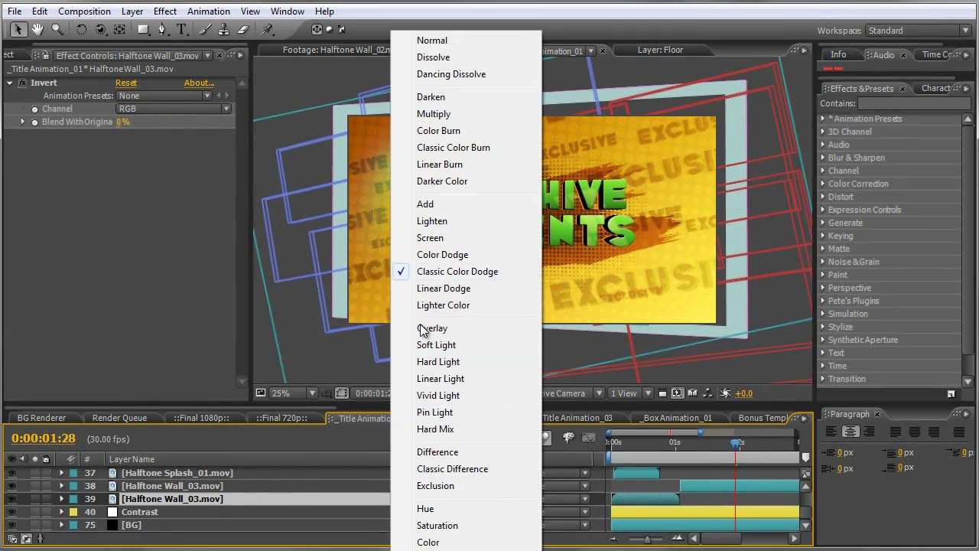
left_click(203, 497)
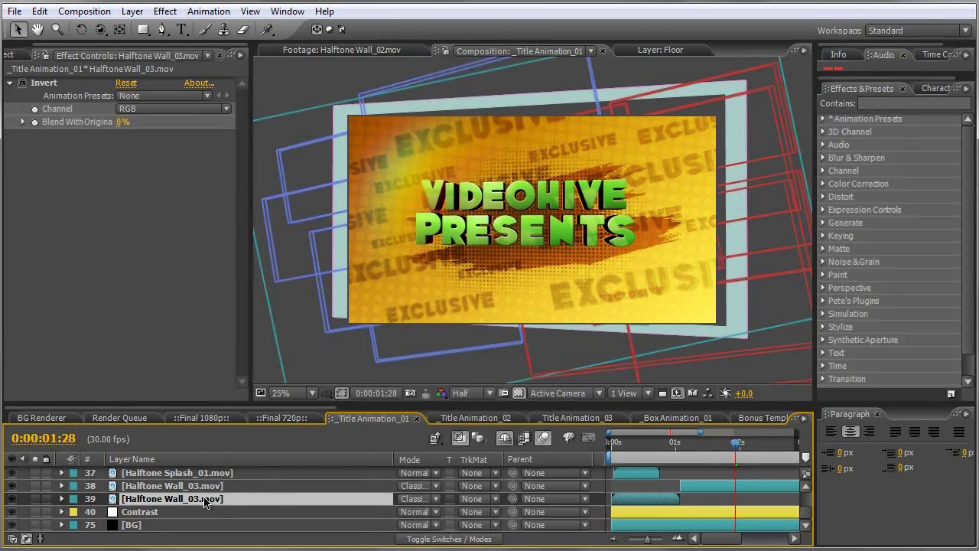
- Reveal the shy layers and pan the maximized timeline to Light Reflections_01 and Title_01
left_click(505, 440)
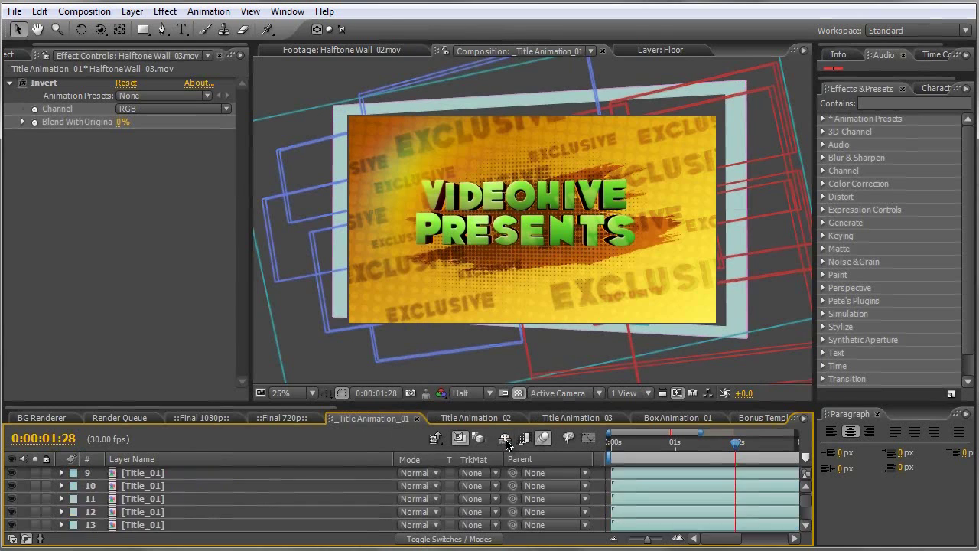
key("grave")
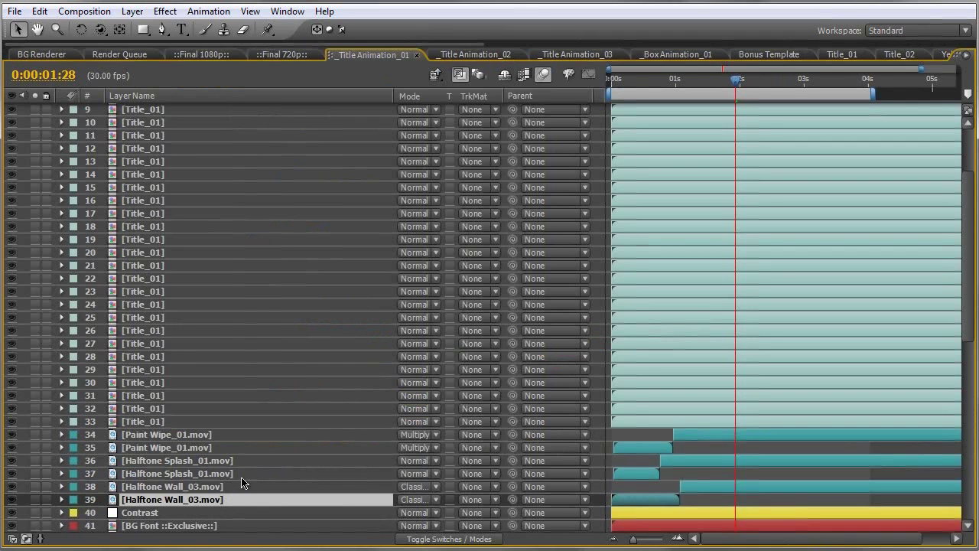
left_click_drag(184, 186, 174, 346)
key("v")
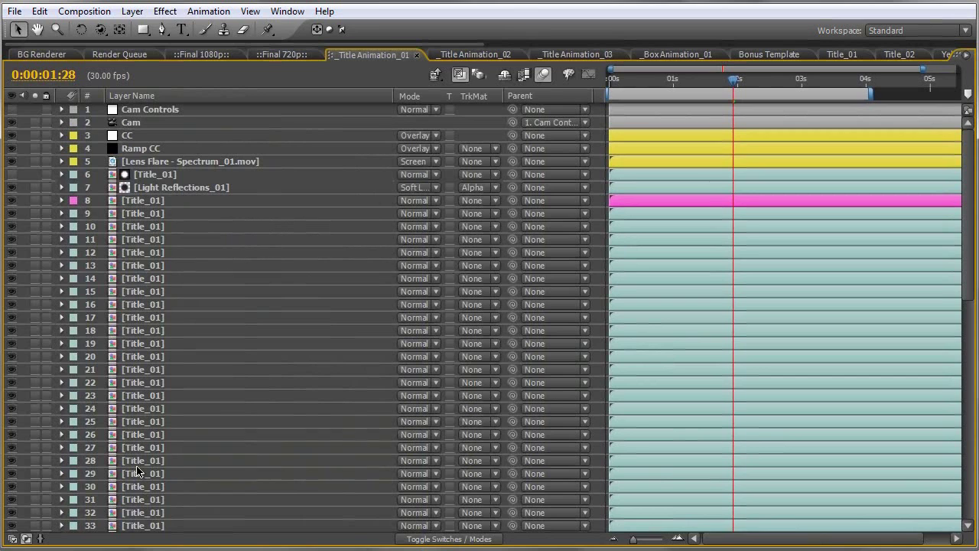
key("h")
left_click_drag(153, 469, 183, 438)
key("v")
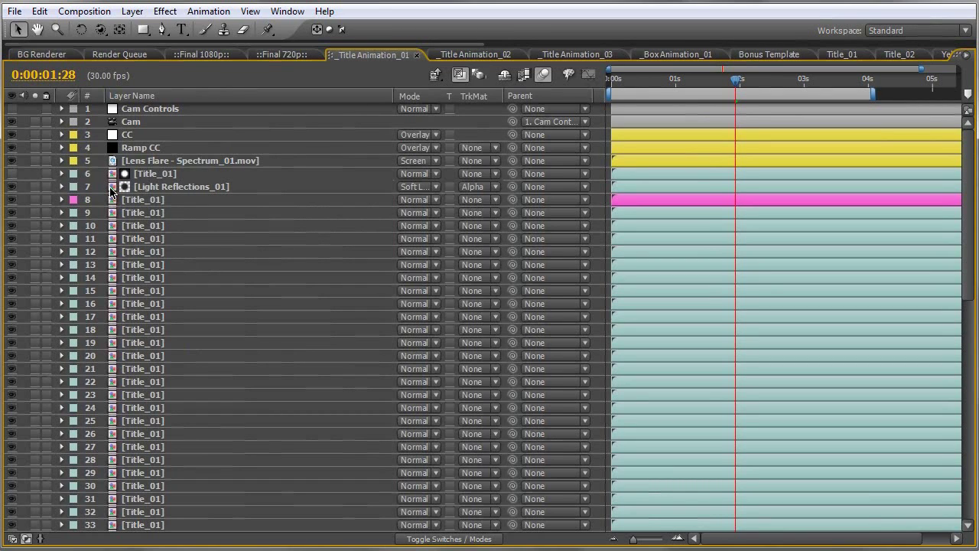
- Open the Light Reflections_01 precomp and play a preview of its reflection animation
double_click(111, 188)
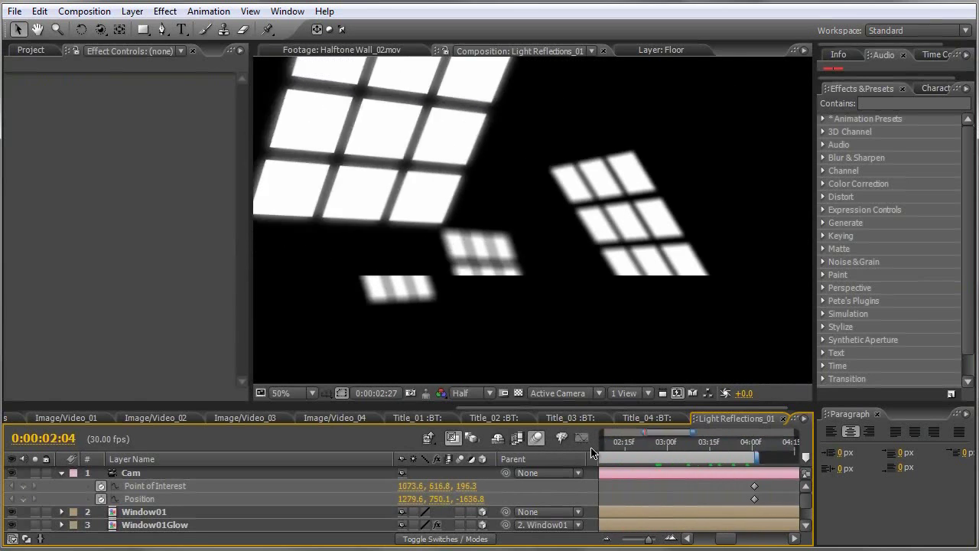
key("minus")
key("minus")
key("minus")
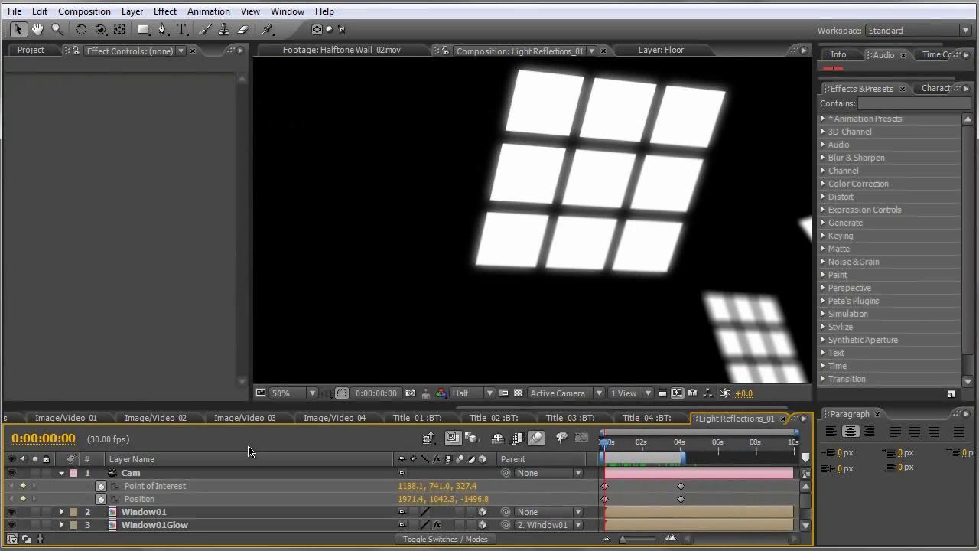
left_click_drag(537, 405, 138, 415)
left_click(242, 420)
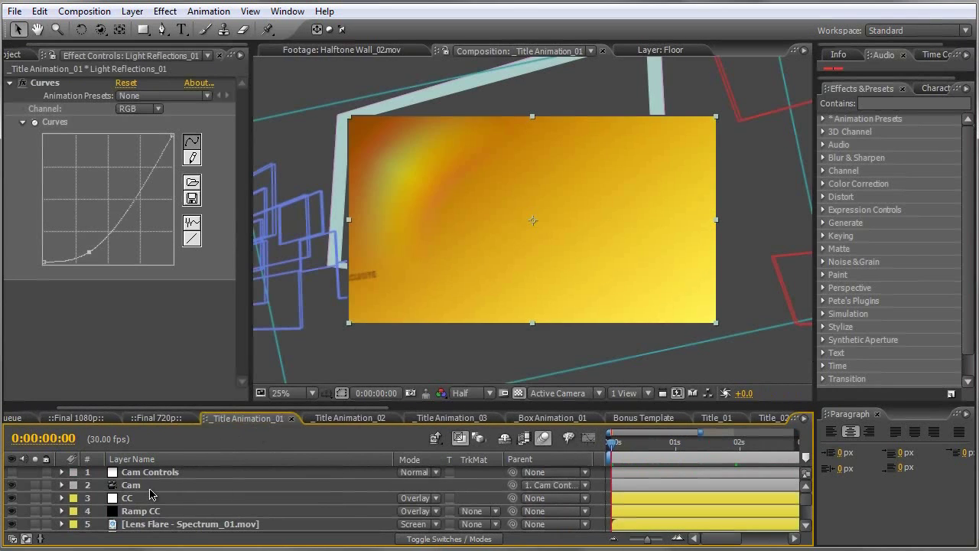
left_click(131, 485)
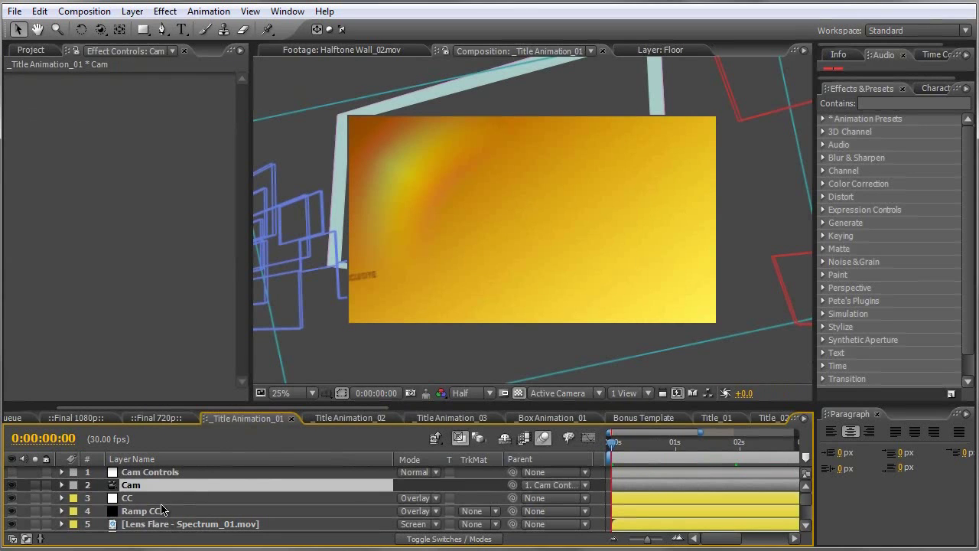
scroll(165, 509, "down", 3)
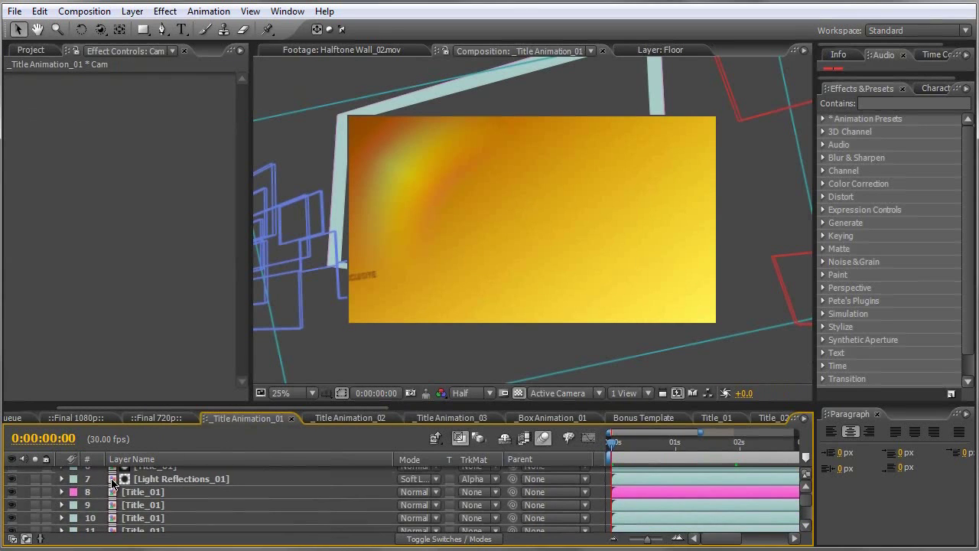
double_click(112, 482)
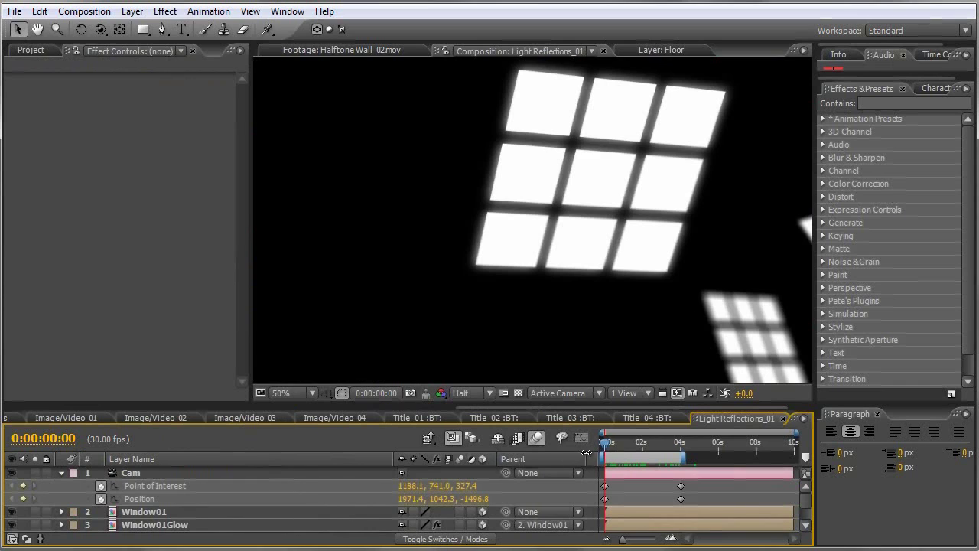
left_click(609, 444)
key("space")
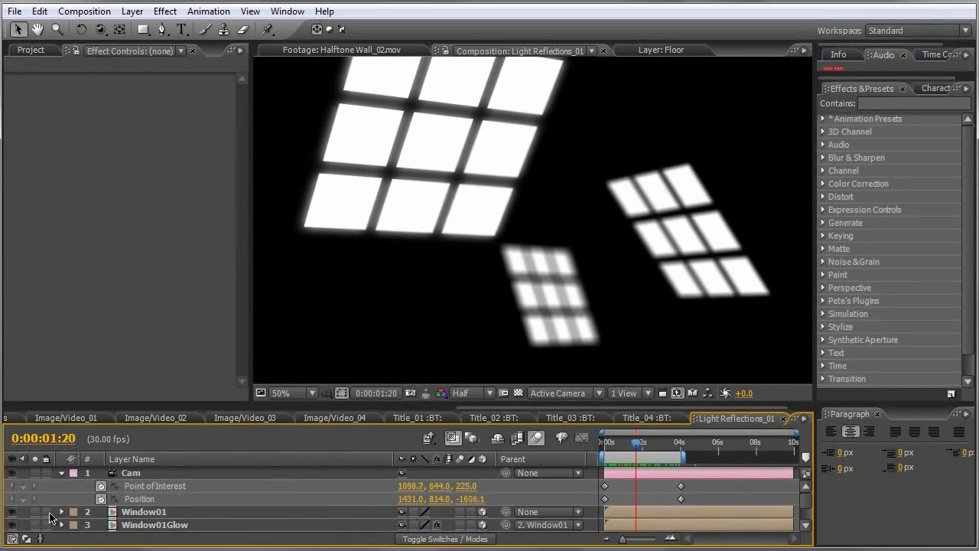
- Peek into Window_01, scrub Light Reflections_01, then return to _Title Animation_01
double_click(112, 517)
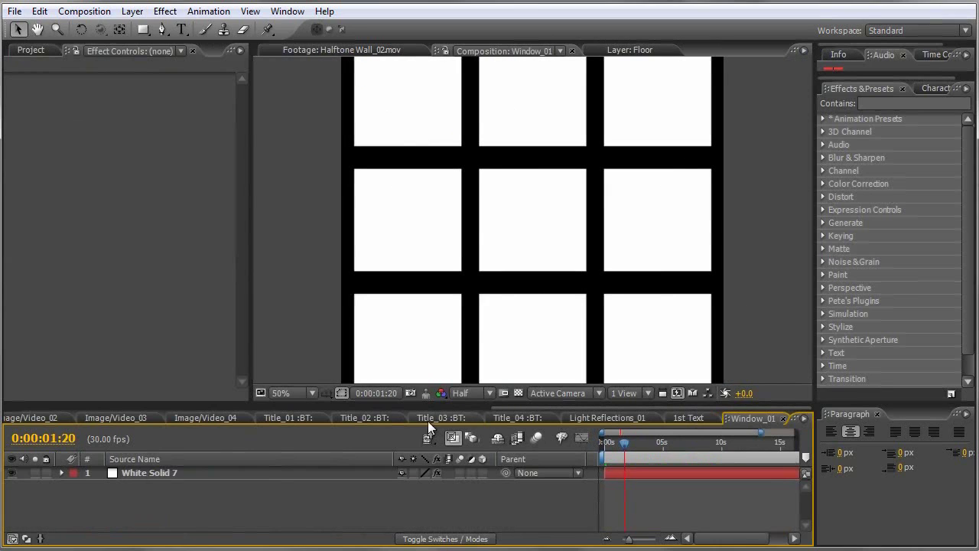
left_click(597, 418)
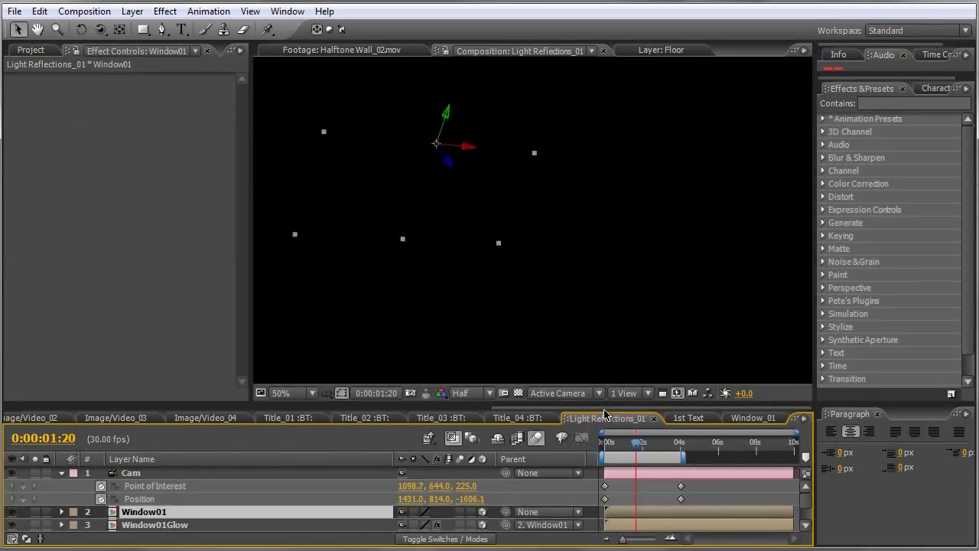
mouse_move(635, 442)
left_mouse_down()
mouse_move(618, 449)
mouse_move(638, 449)
left_mouse_up()
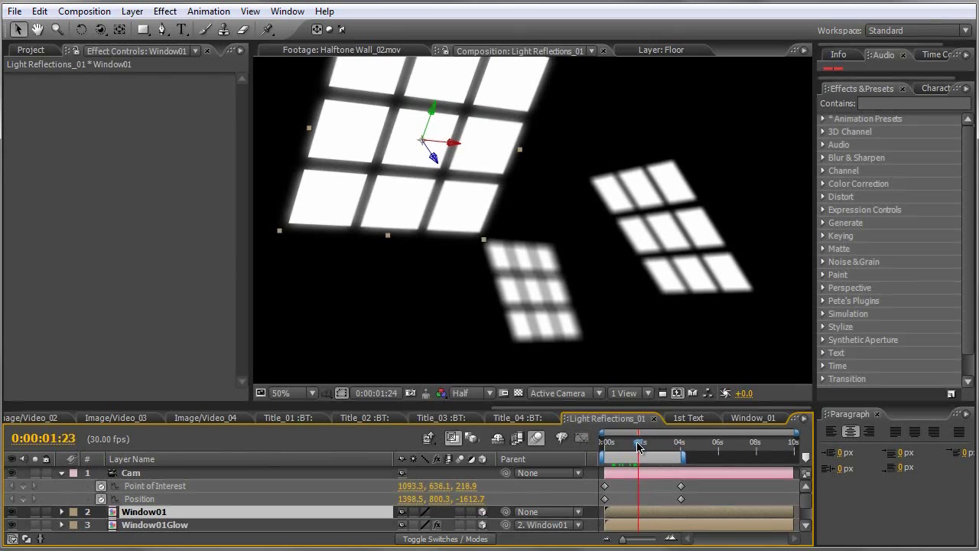
mouse_move(641, 444)
left_mouse_down()
mouse_move(605, 448)
mouse_move(669, 447)
mouse_move(619, 447)
mouse_move(639, 447)
left_mouse_up()
left_click_drag(587, 408, 87, 395)
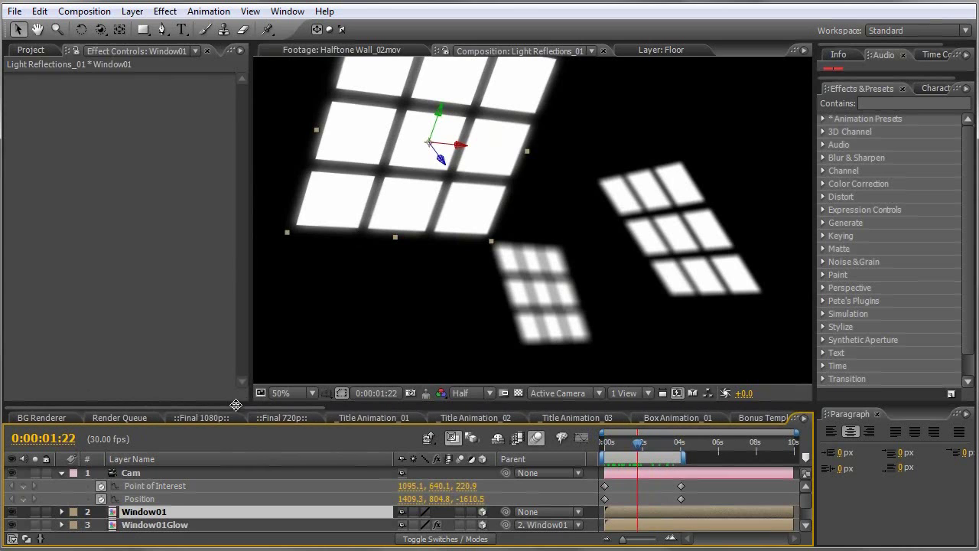
left_click(388, 417)
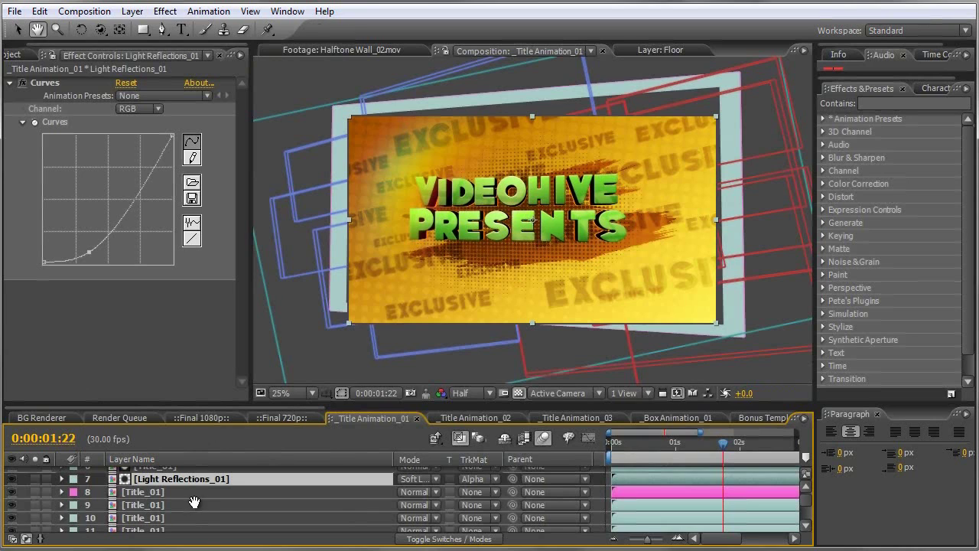
- Hide the shy layers and select Title_01 to show its CC Light Sweep settings
left_click(176, 492)
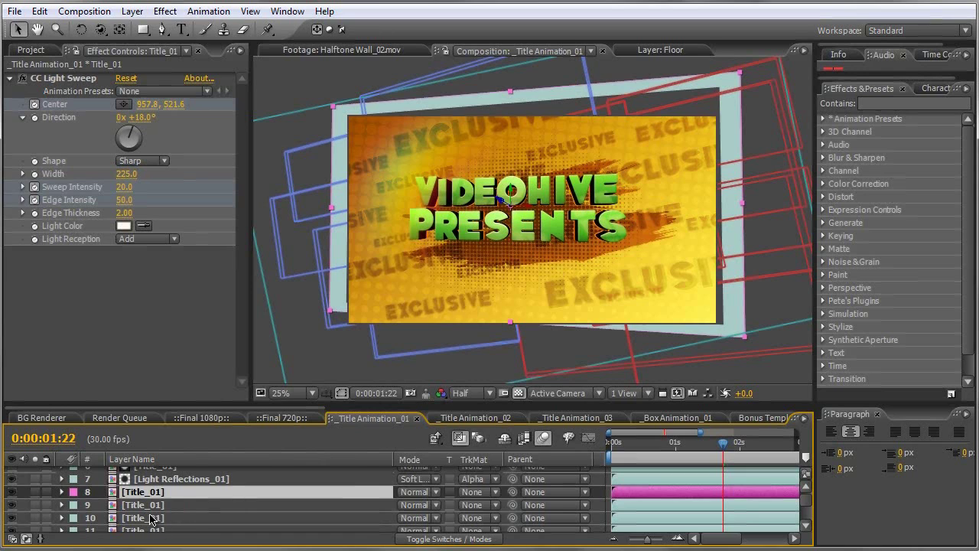
scroll(157, 510, "down", 2)
scroll(164, 479, "up", 2)
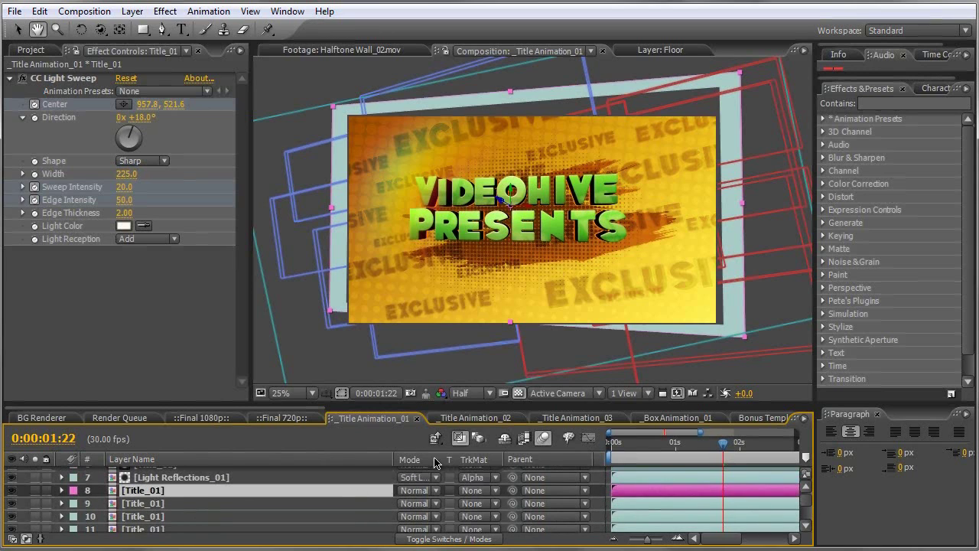
left_click(504, 438)
scroll(208, 507, "up", 2)
key("v")
left_click(341, 495)
left_click(677, 484)
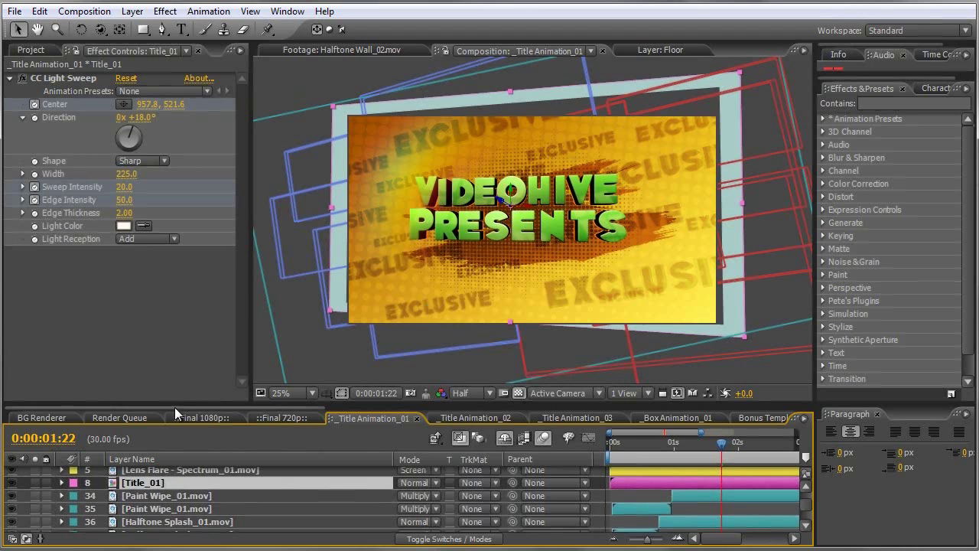
- Open the Title_01 precomp at 25% zoom with title-safe guides shown
double_click(114, 490)
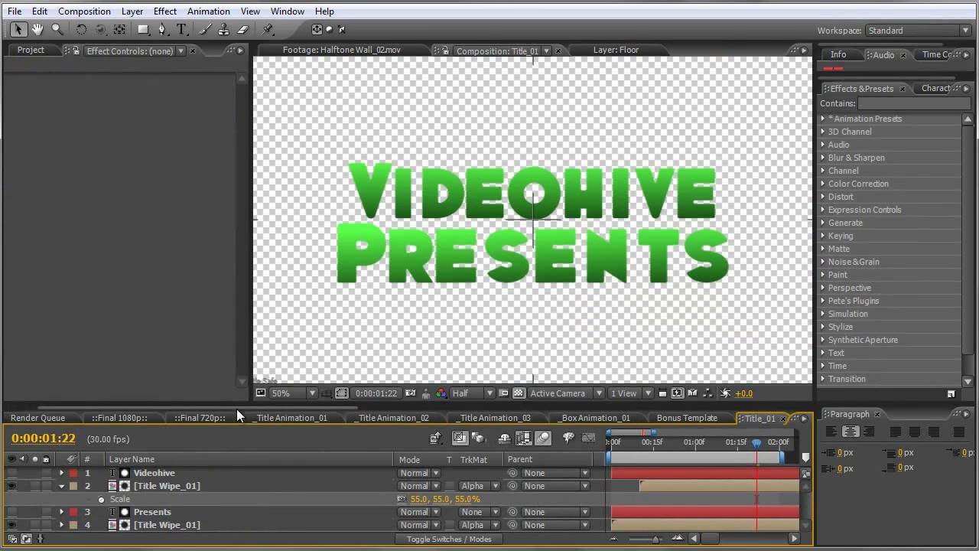
left_click_drag(236, 407, 245, 305)
key("comma")
key("comma")
key("apostrophe")
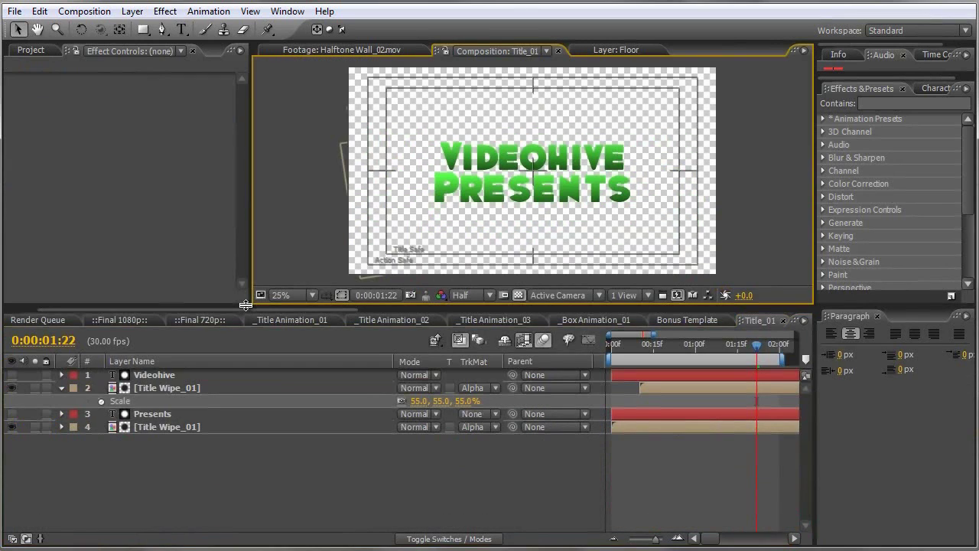
- Delete the Videohive text layer and hide the Presents text layer
left_click(166, 376)
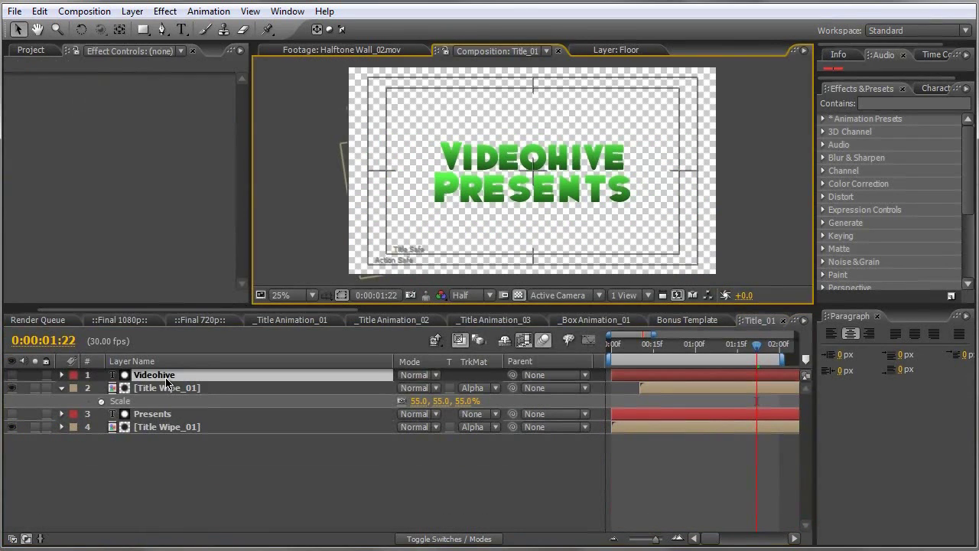
key("Delete")
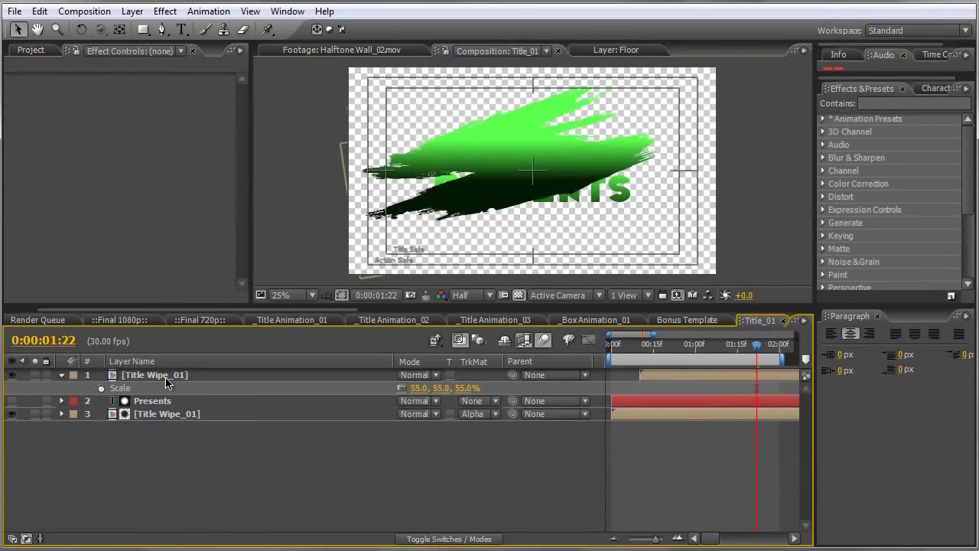
left_click(142, 402)
left_click(143, 417)
left_click(11, 414)
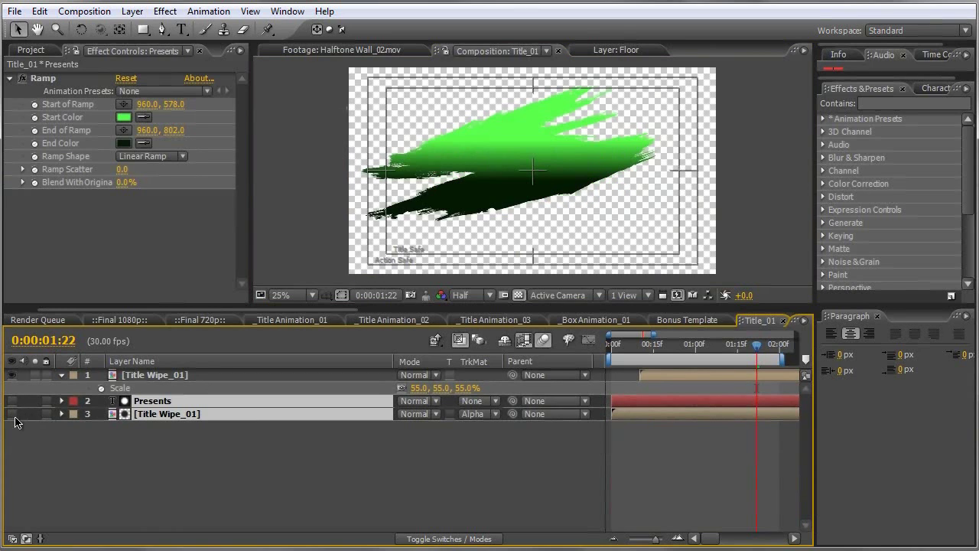
left_click(51, 474)
- Check Title Wipe_01's Ramp settings and open the Stills folder to find Envato.png
left_click(151, 378)
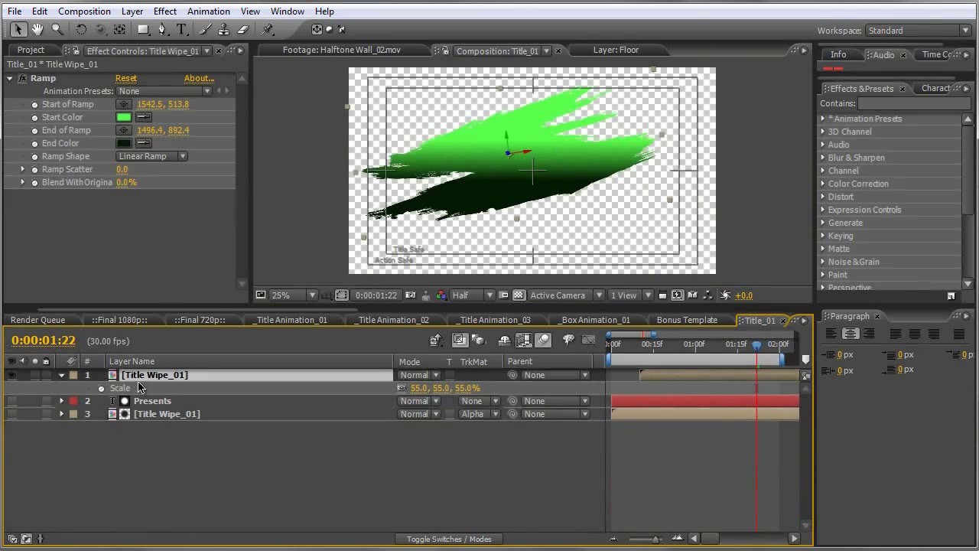
left_click(34, 51)
left_click(123, 49)
left_click(30, 51)
left_click(11, 223)
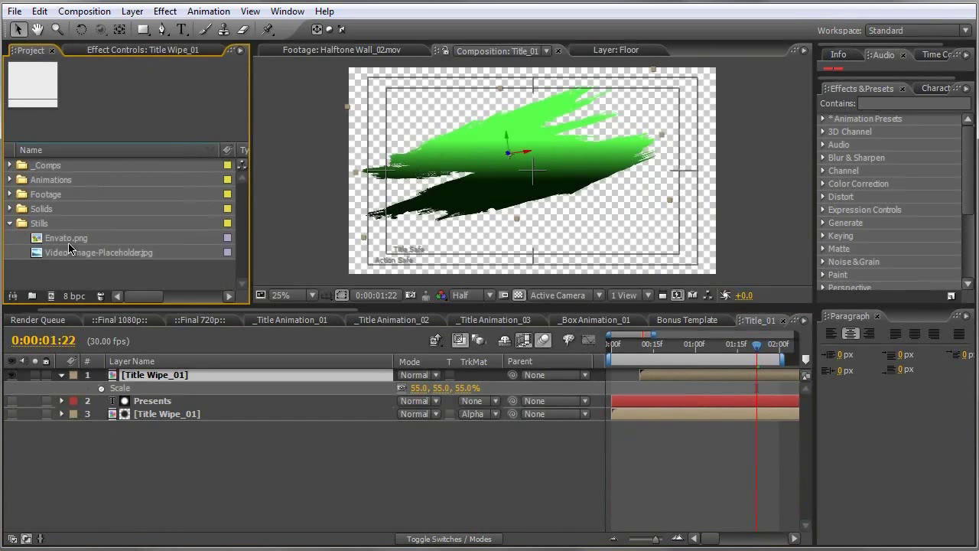
- Add Envato.png to the Title_01 layer stack and scale the logo to 60%
left_click_drag(73, 242, 128, 390)
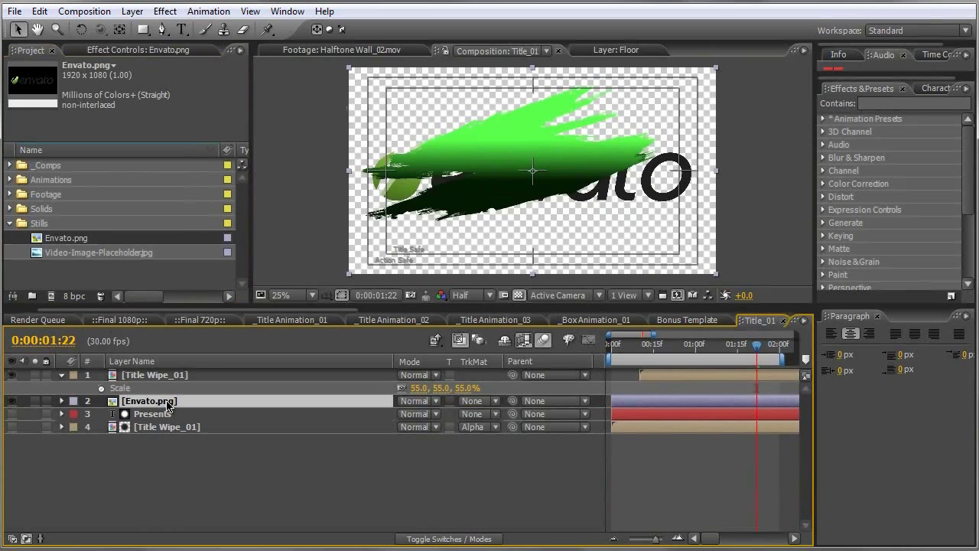
key("s")
left_click_drag(420, 420, 390, 420)
left_click(288, 420)
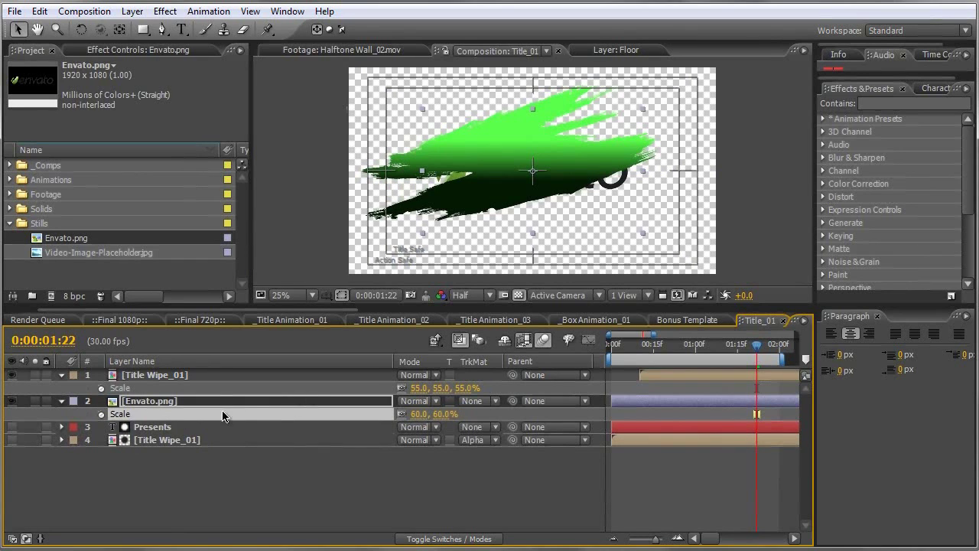
left_click(12, 427)
left_click(12, 426)
- Set Envato.png's track matte to Alpha Matte Title Wipe_01 and scale the wipe to 76%
left_click(489, 403)
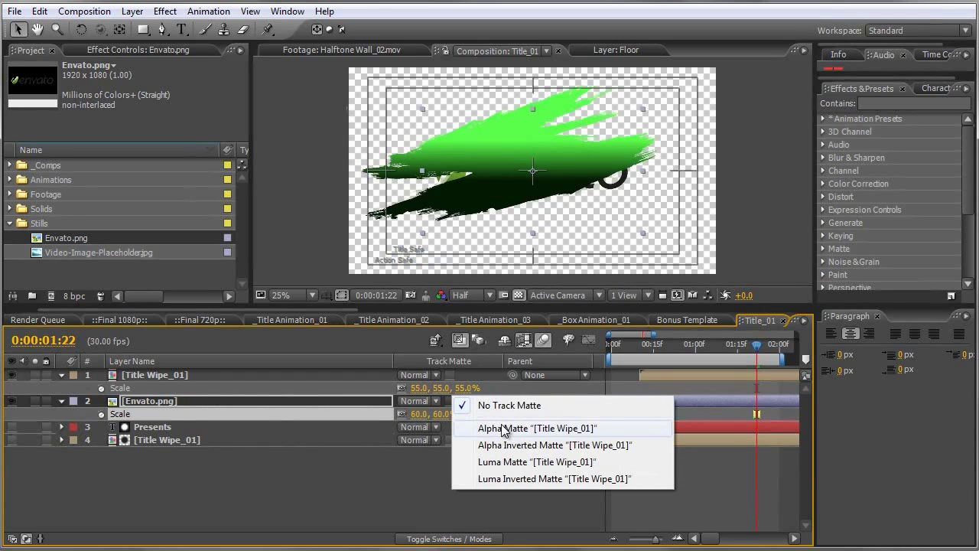
left_click(501, 428)
left_click(154, 376)
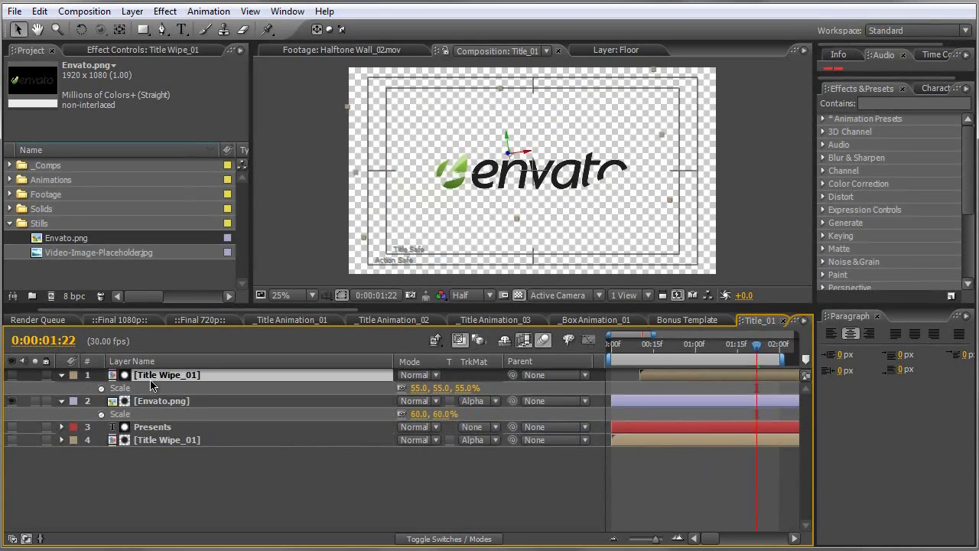
left_click_drag(419, 389, 438, 392)
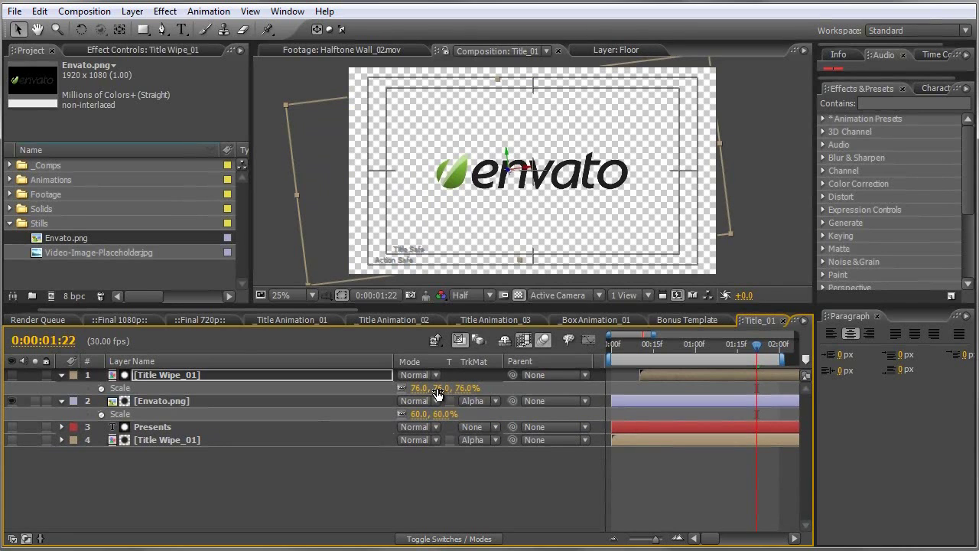
- Jump to 0:00:01:03 in _Title Animation_01 to view the logo, briefly checking Title Animation_02
left_click(283, 321)
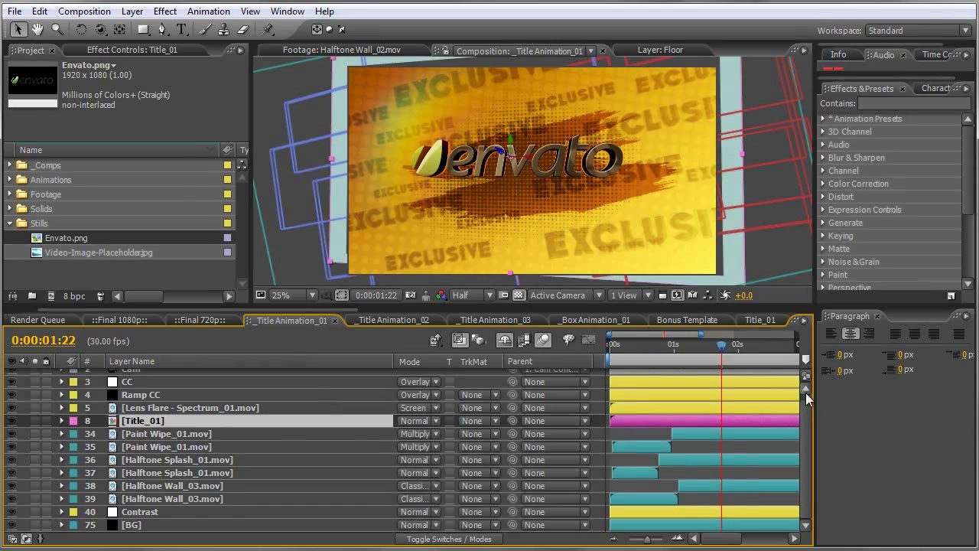
left_click(681, 345)
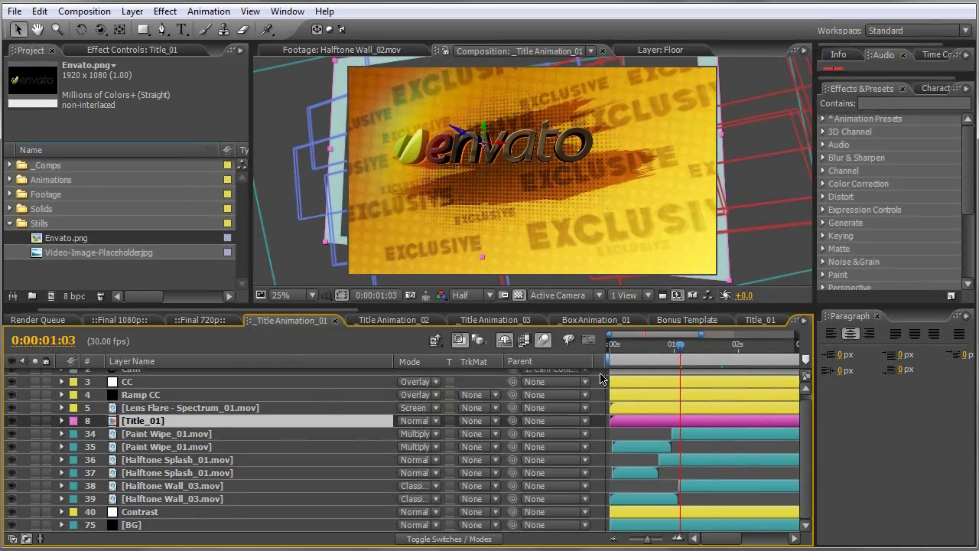
left_click(396, 320)
left_click(300, 322)
- Turn off Hide Shy Layers, preview the animation and move to 0:00:00:14
key("grave")
left_click(503, 77)
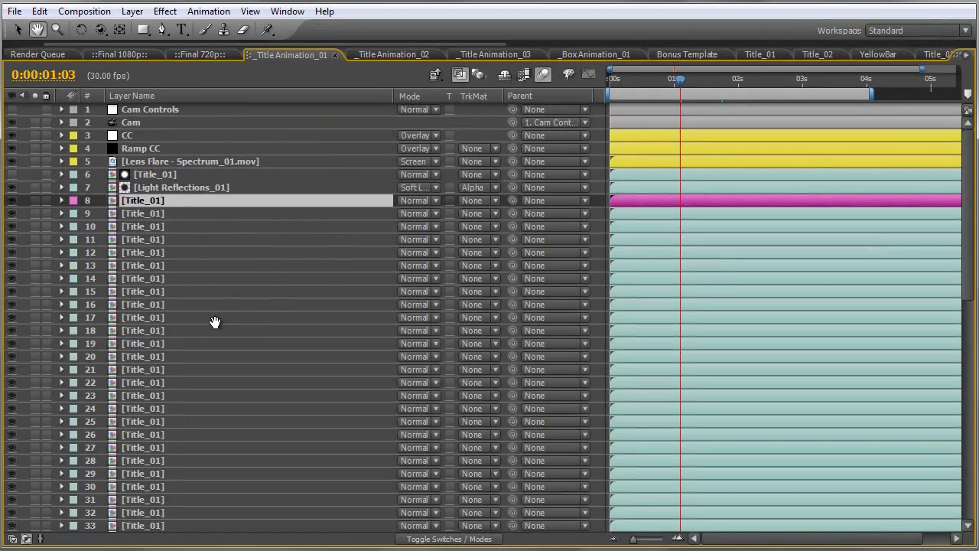
scroll(213, 253, "down", 8)
scroll(228, 350, "down", 5)
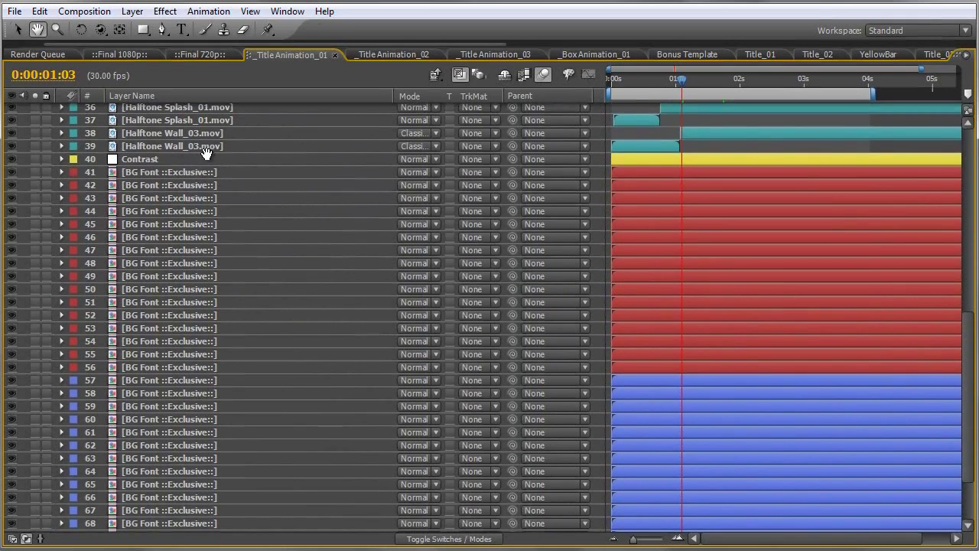
key("grave")
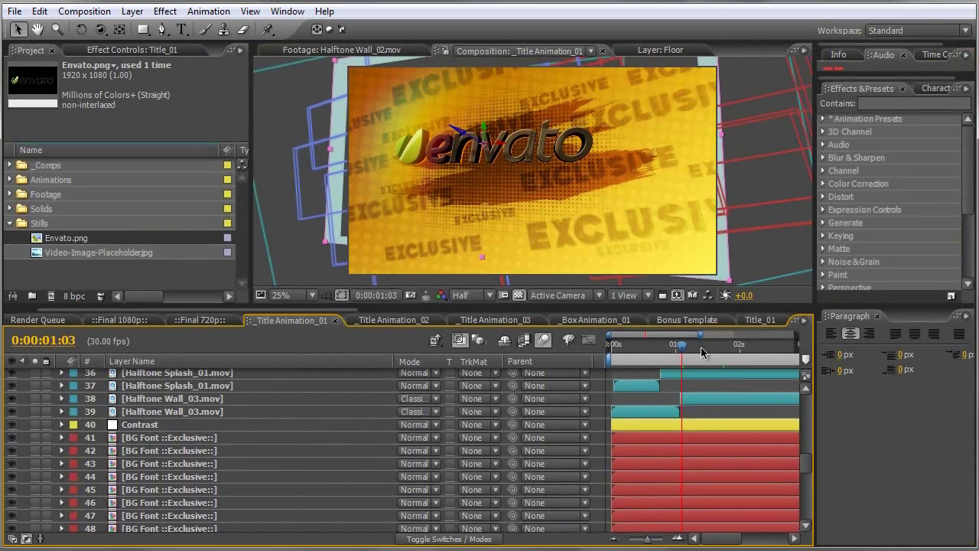
key("space")
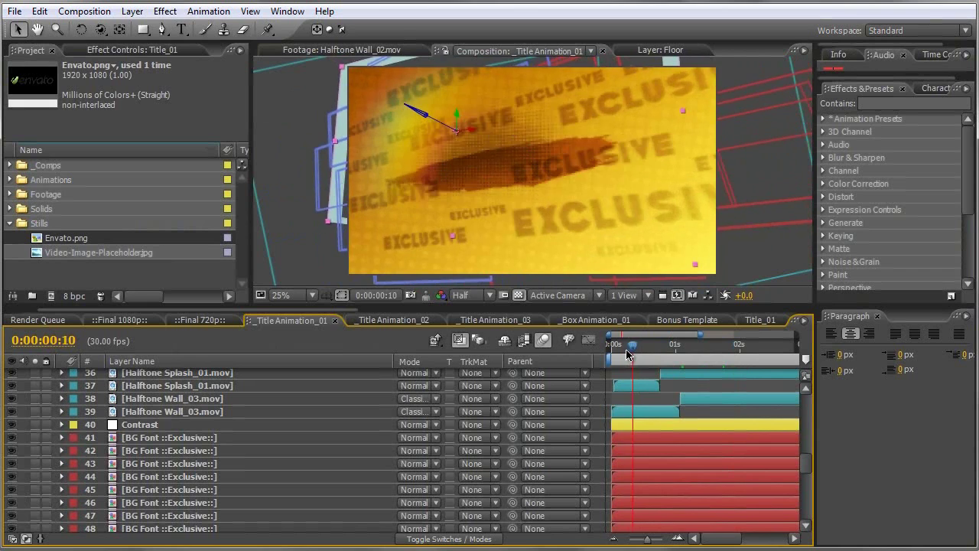
left_click(620, 355)
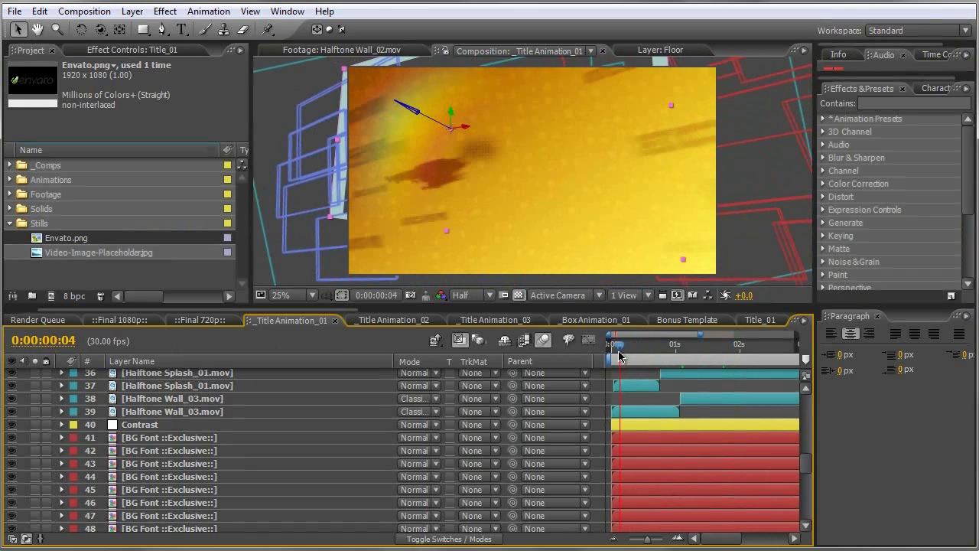
left_click_drag(620, 354, 640, 359)
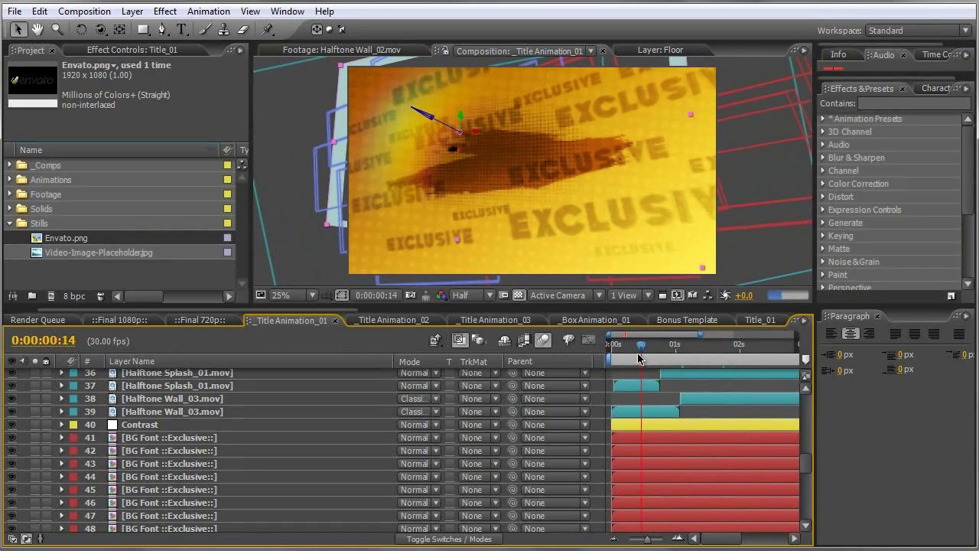
- Browse the BG Font ::Exclusive:: background word layers in the enlarged timeline
key("grave")
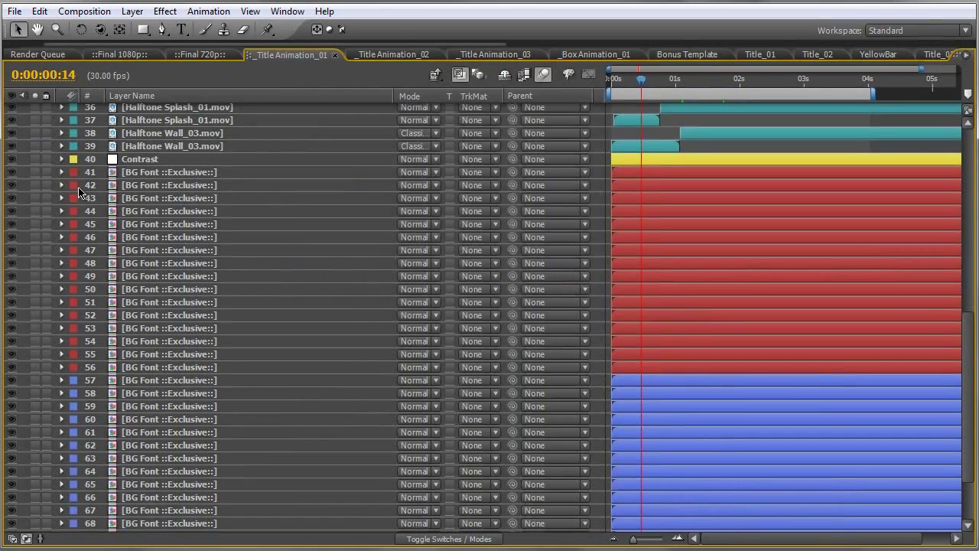
key("space")
left_click_drag(146, 431, 152, 304)
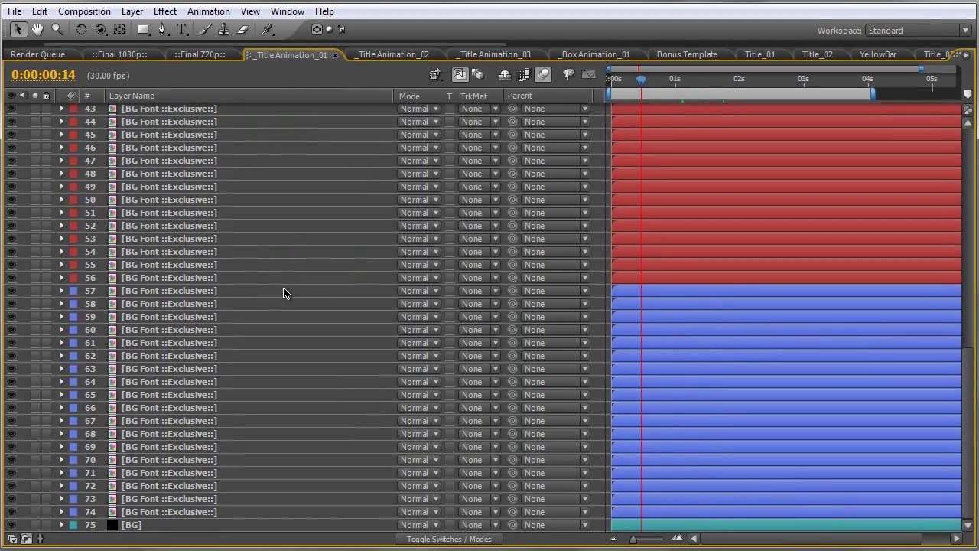
scroll(188, 239, "up", 3)
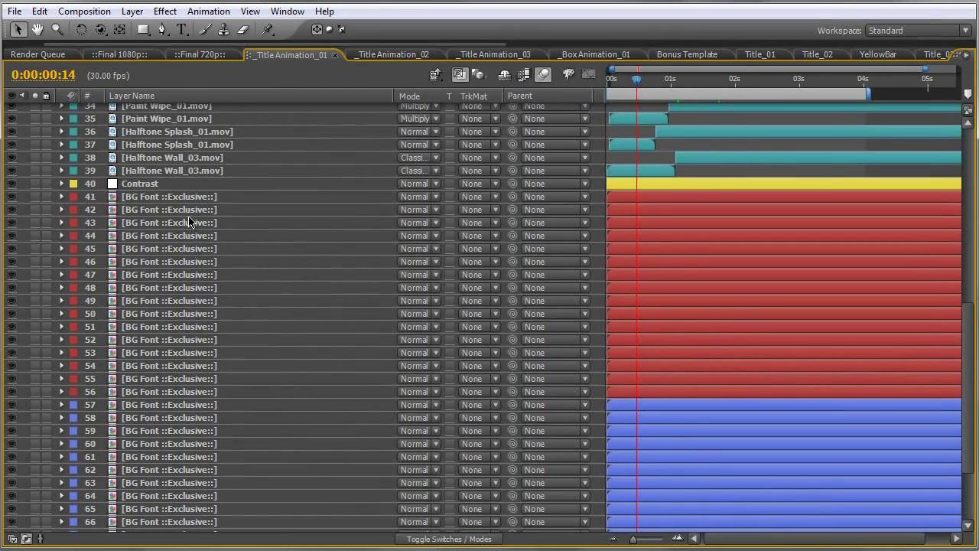
key("h")
scroll(173, 380, "down", 2)
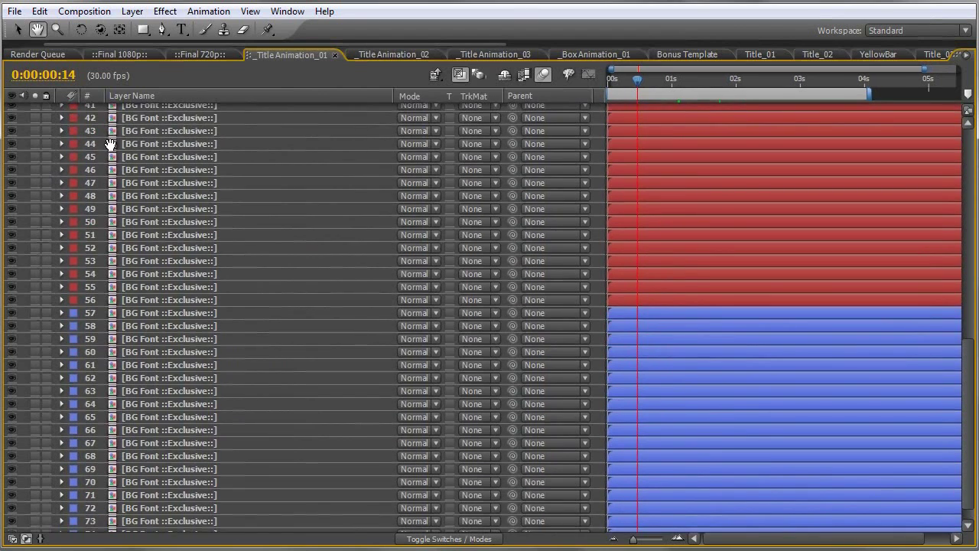
scroll(110, 144, "up", 2)
key("v")
key("grave")
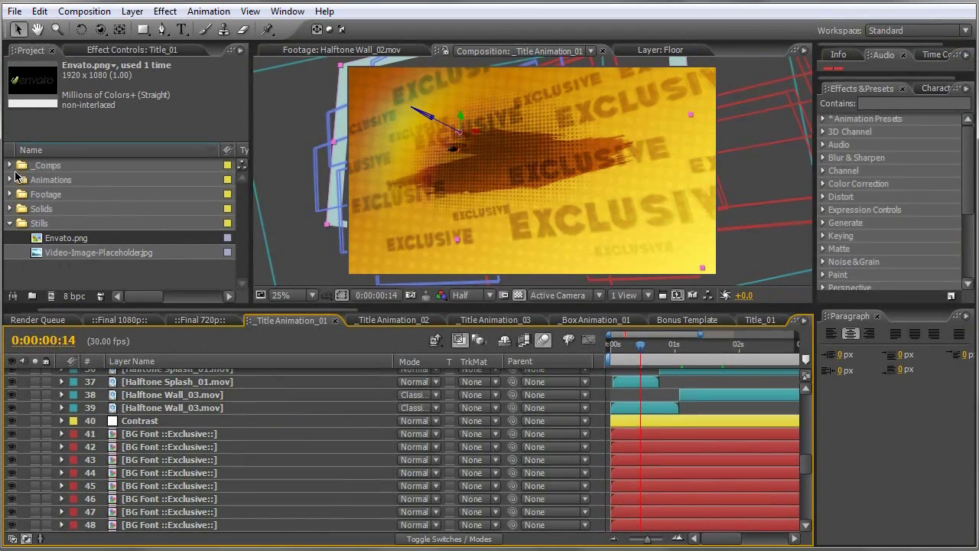
- Browse the _Comps, _BoxAnimation_01 and _Title Animation_01 project folders, then switch to _Title Animation_02
left_click(10, 165)
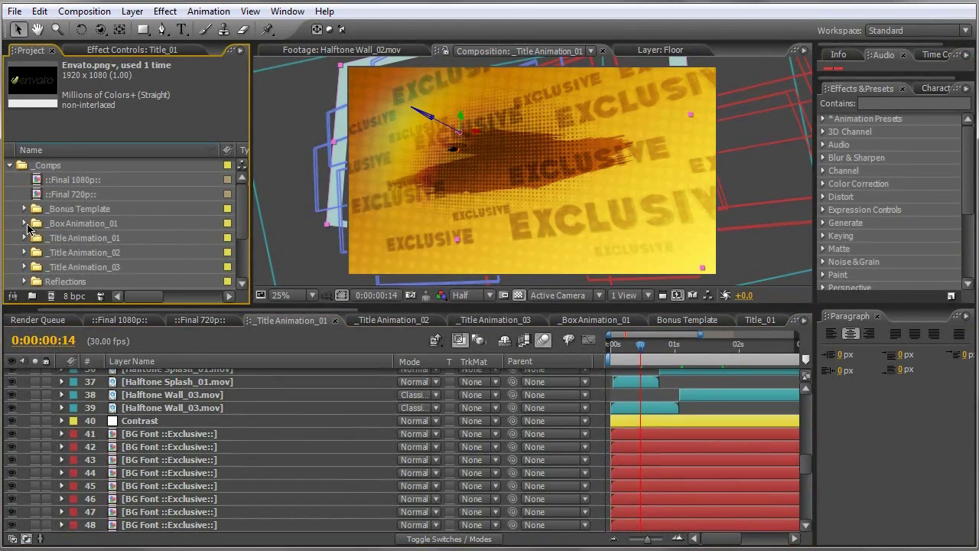
left_click(23, 224)
left_click(39, 255)
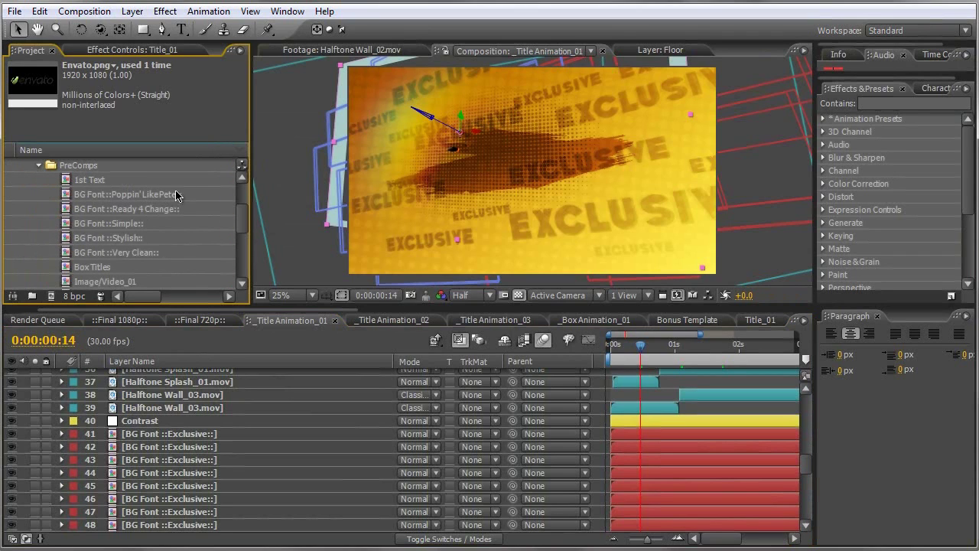
left_click(38, 165)
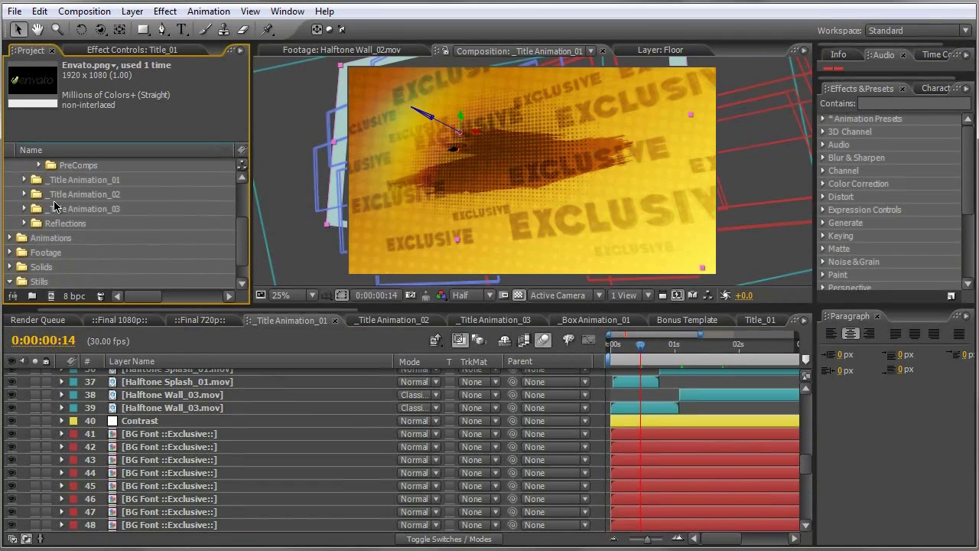
left_click(23, 179)
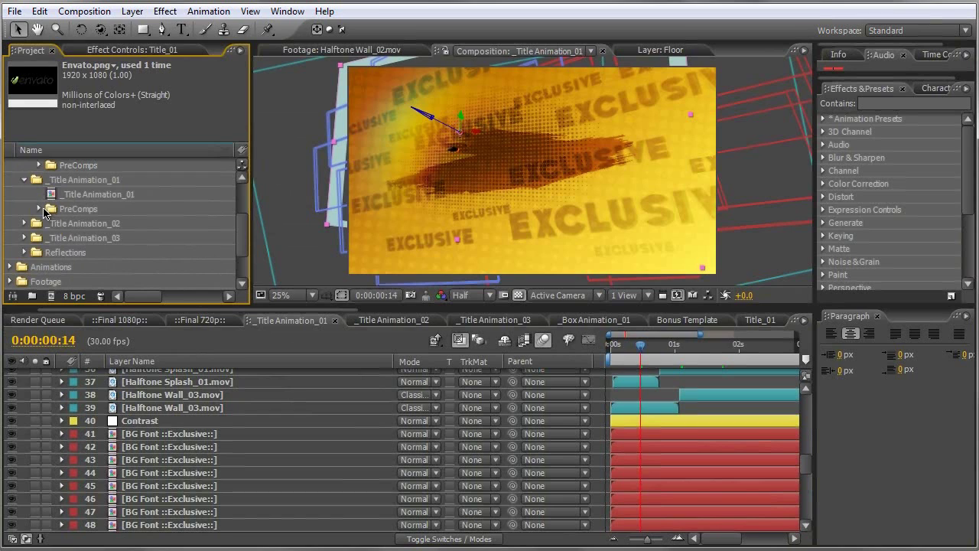
left_click(39, 209)
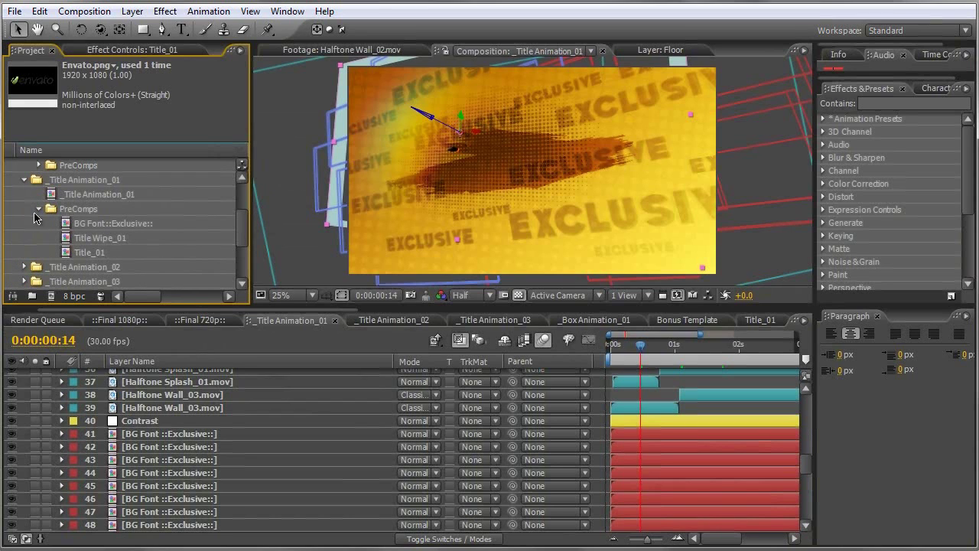
left_click(39, 209)
left_click(392, 319)
- Move to frame 13, zoom the viewer to 25% and browse the _Title Animation_02 precomps
left_click(666, 347)
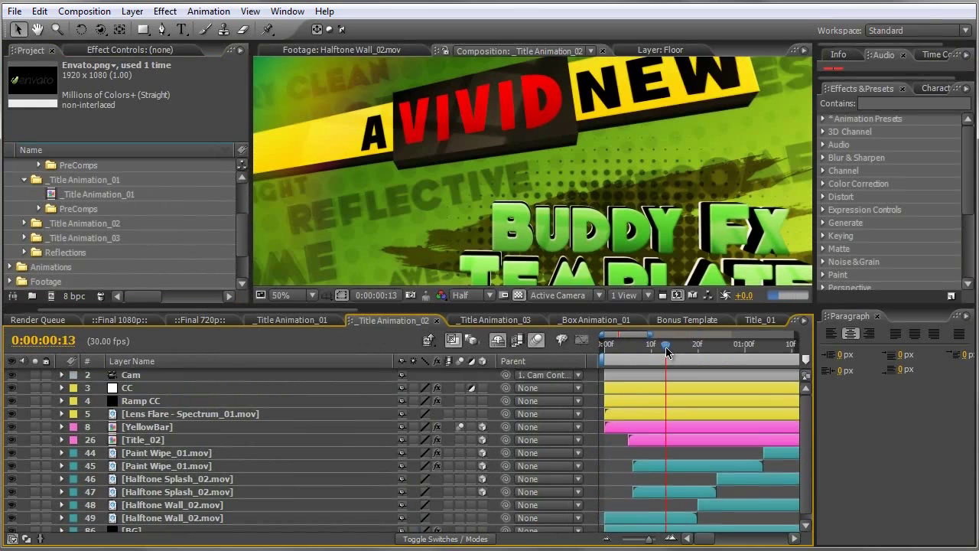
key("comma")
key("comma")
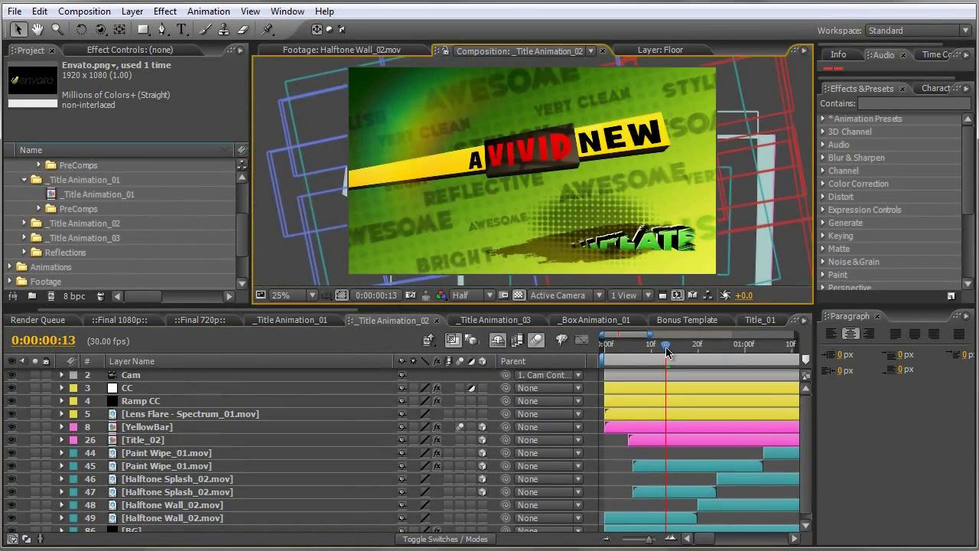
left_click(25, 179)
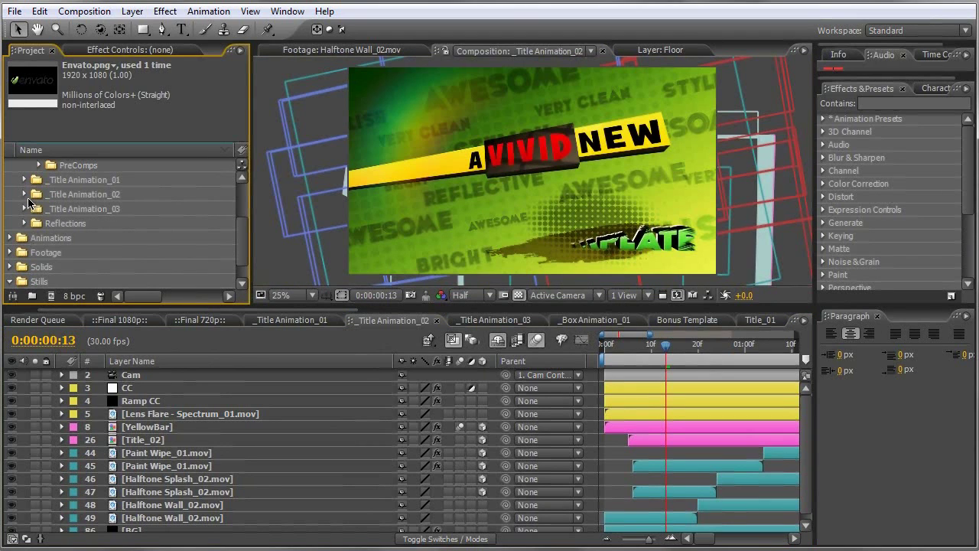
left_click(25, 194)
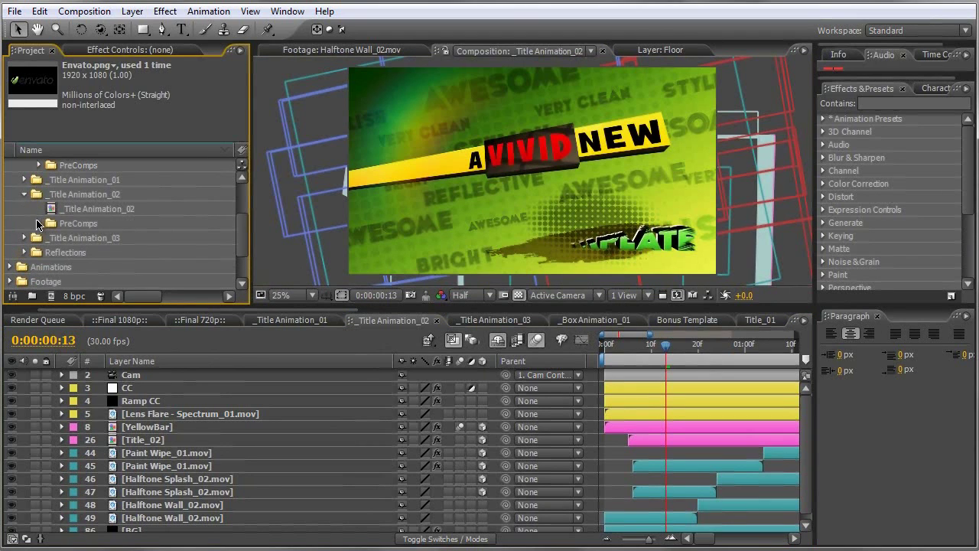
left_click(37, 224)
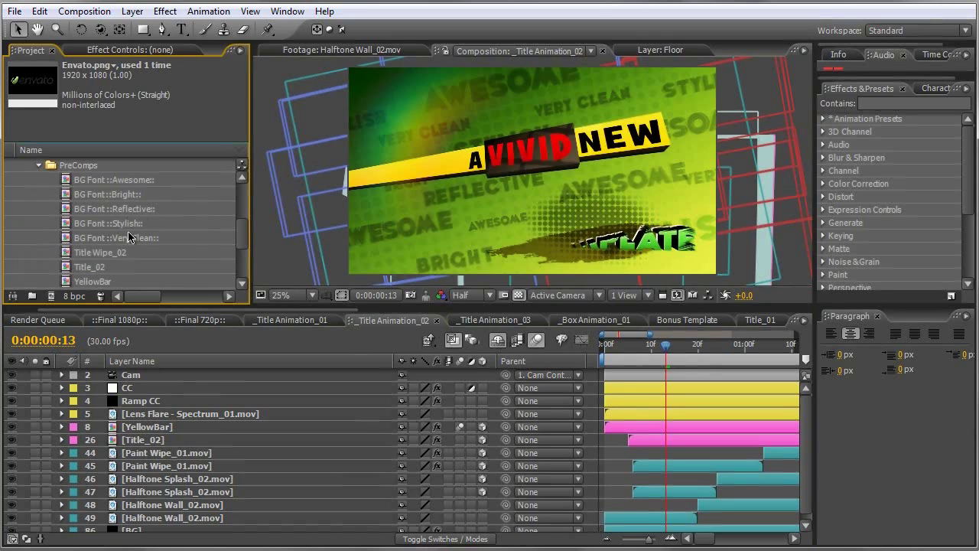
left_click(40, 165)
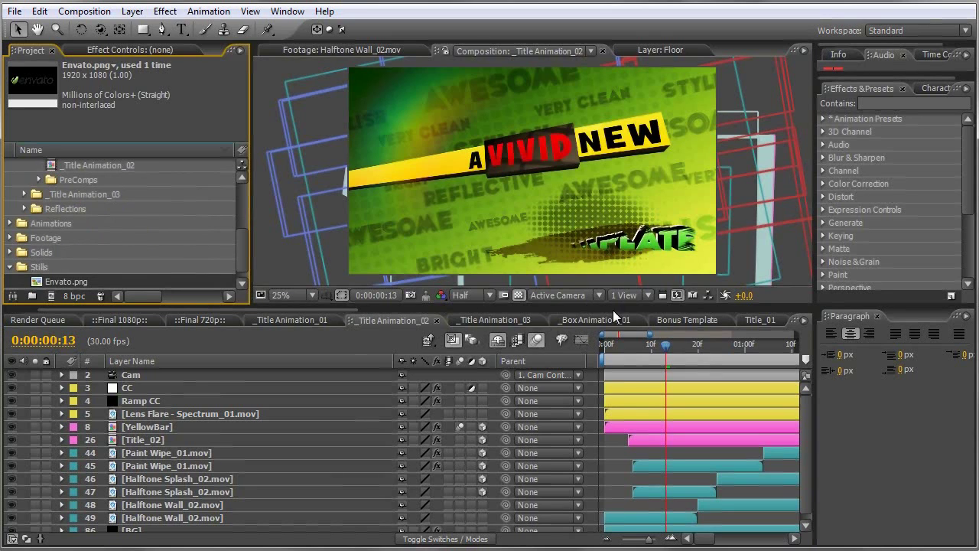
- Show all shy layers in the enlarged timeline and scroll to the BG Font layers
key("grave")
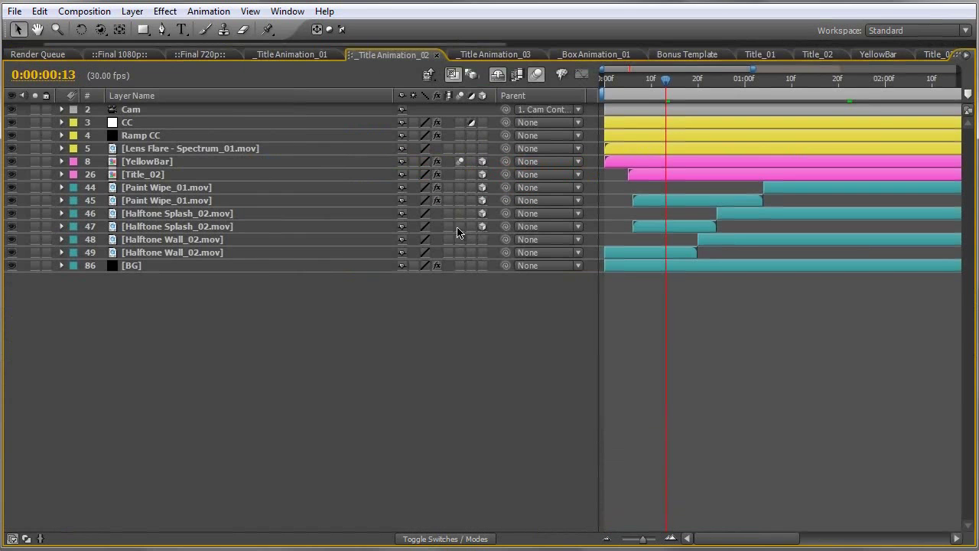
left_click(497, 74)
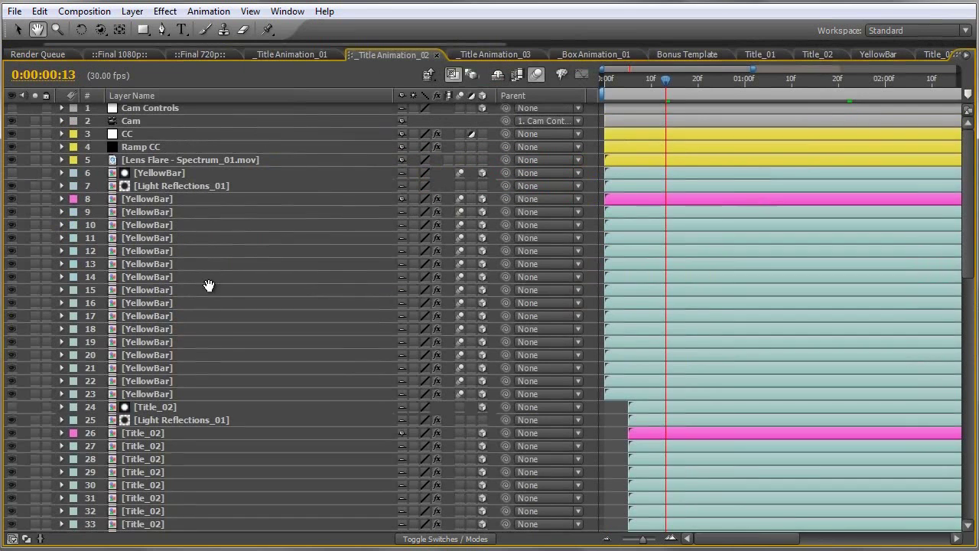
scroll(203, 291, "down", 3)
scroll(176, 191, "up", 3)
scroll(204, 426, "down", 8)
scroll(227, 314, "down", 5)
scroll(168, 336, "down", 1)
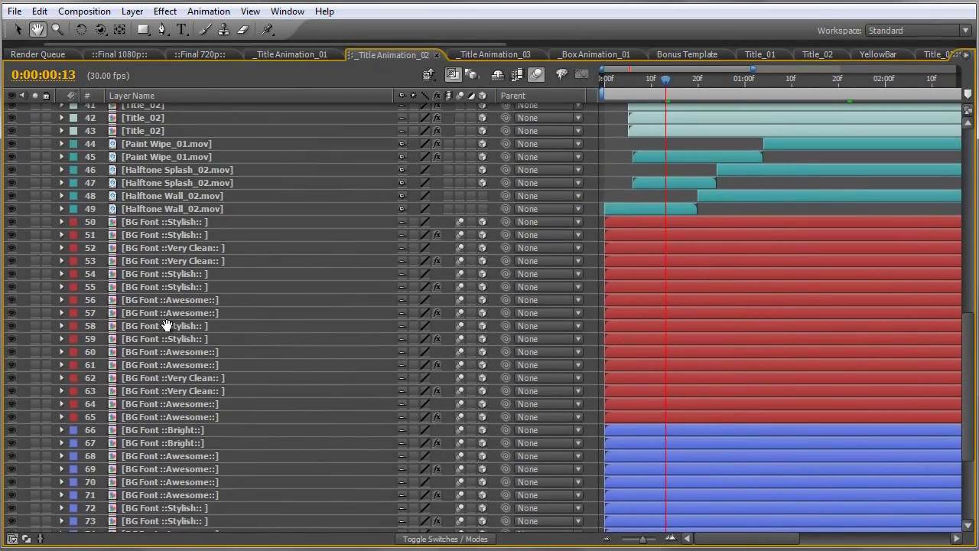
key("v")
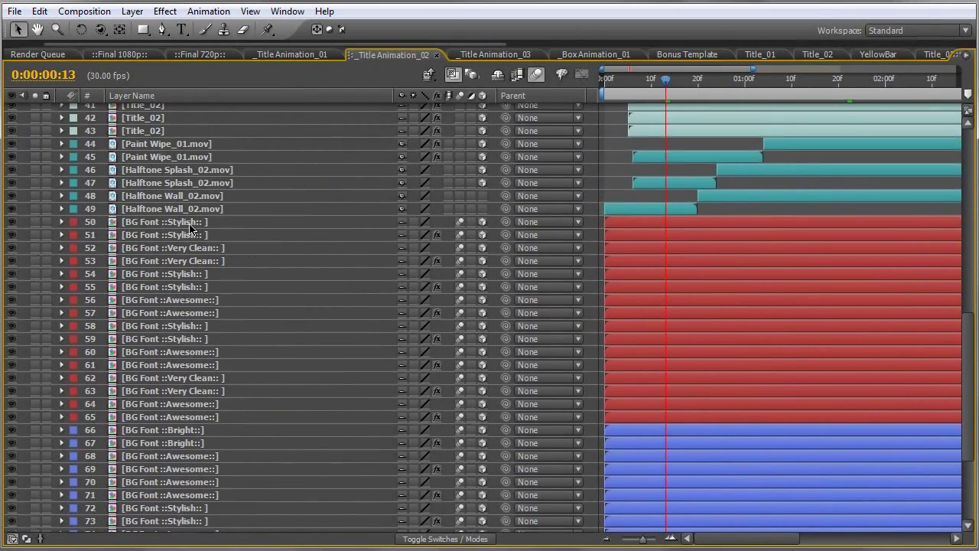
- Inside the BG Font ::Stylish:: precomp, replace the word STYLISH with CONTENT
double_click(110, 223)
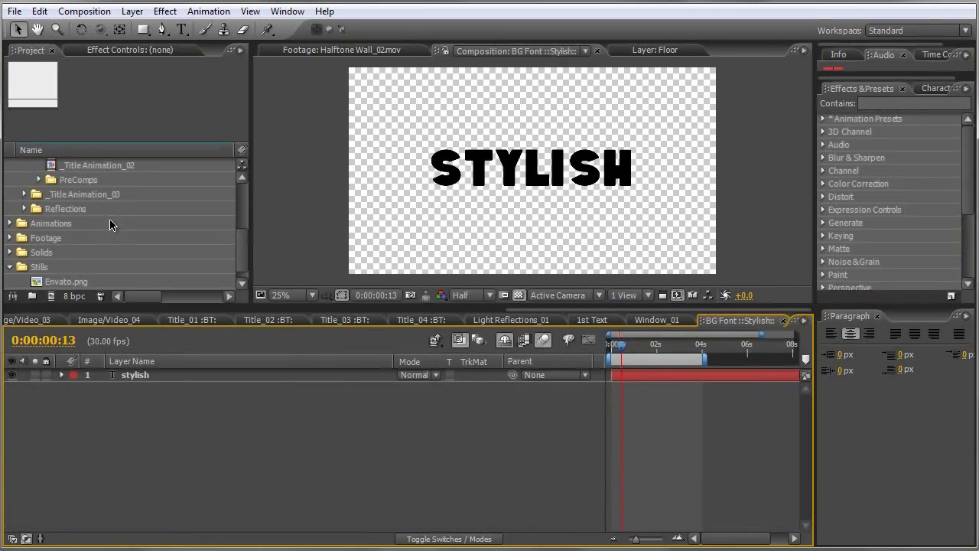
left_click(181, 29)
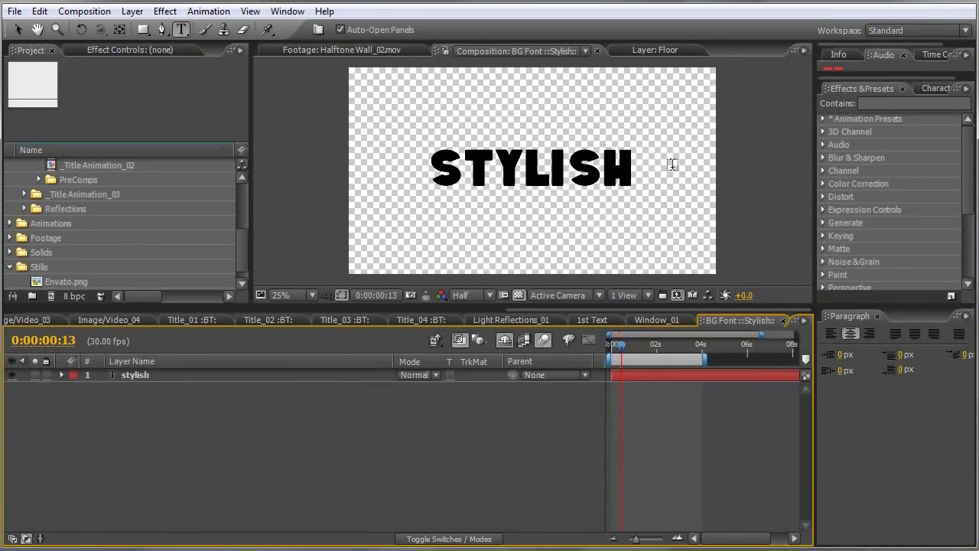
double_click(635, 170)
type("C")
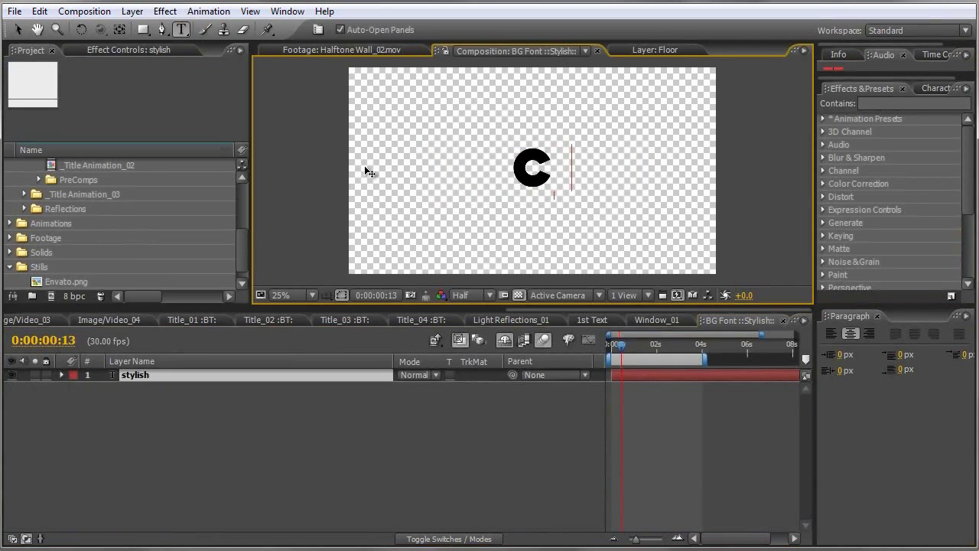
type("ONTENT")
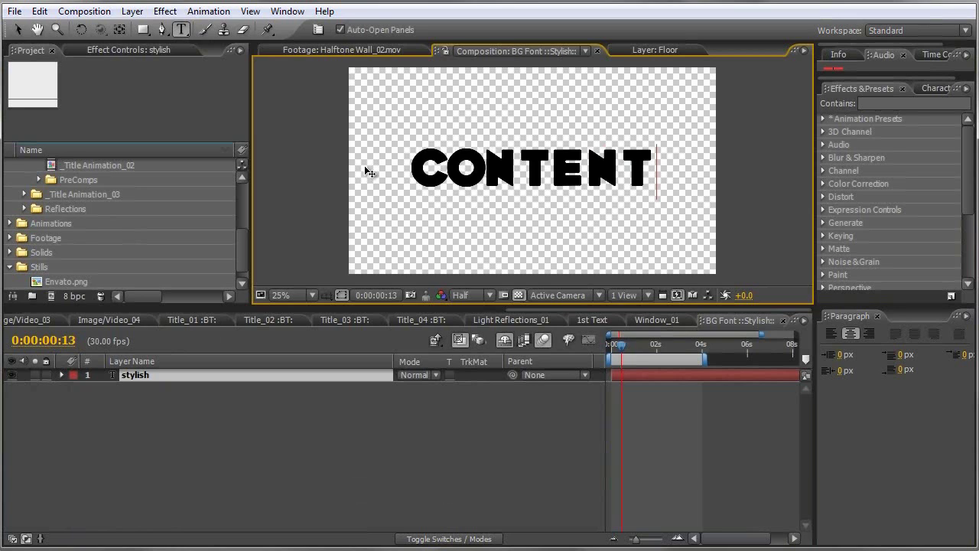
left_click(18, 29)
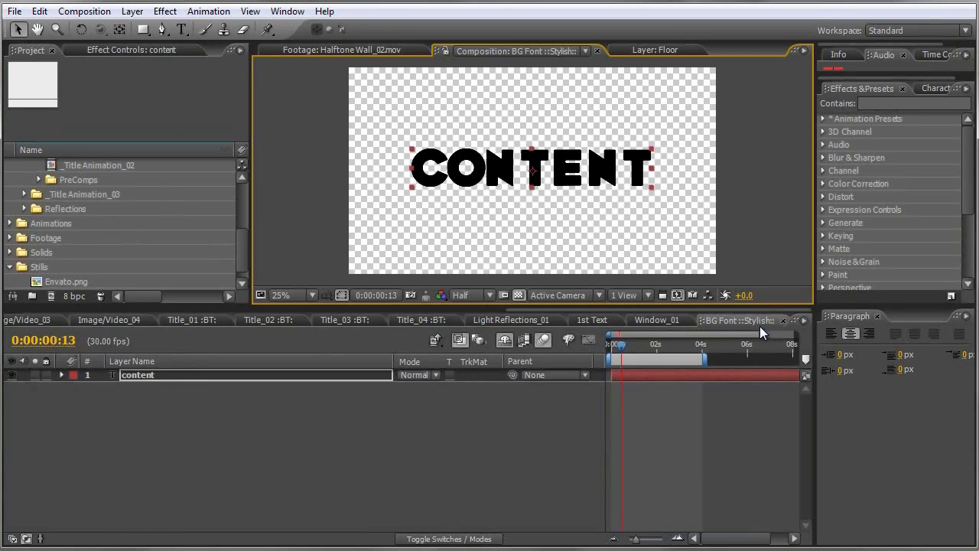
- Rename the precomp in the Project panel to BG Font ::Content::
left_click(39, 180)
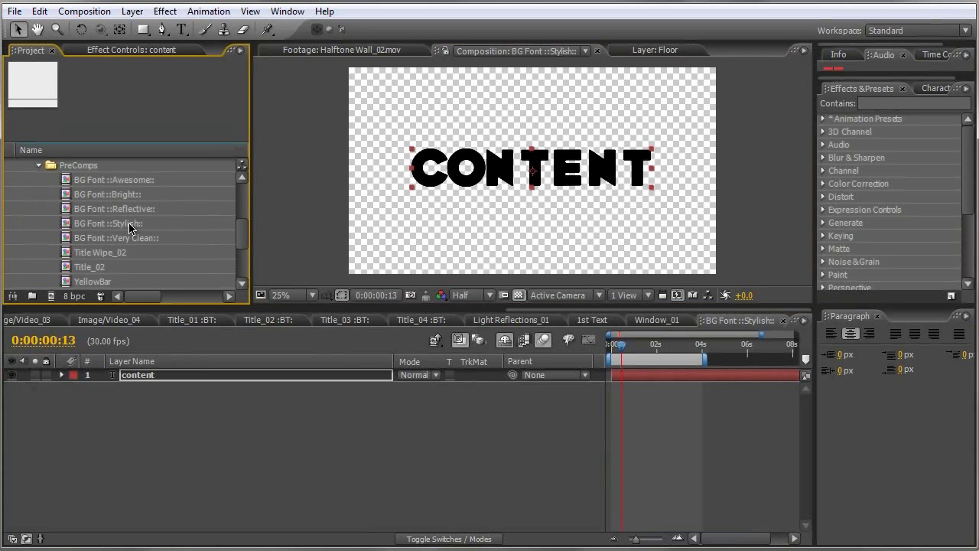
left_click(132, 224)
key("Return")
type("con")
key("ctrl+z")
key("End")
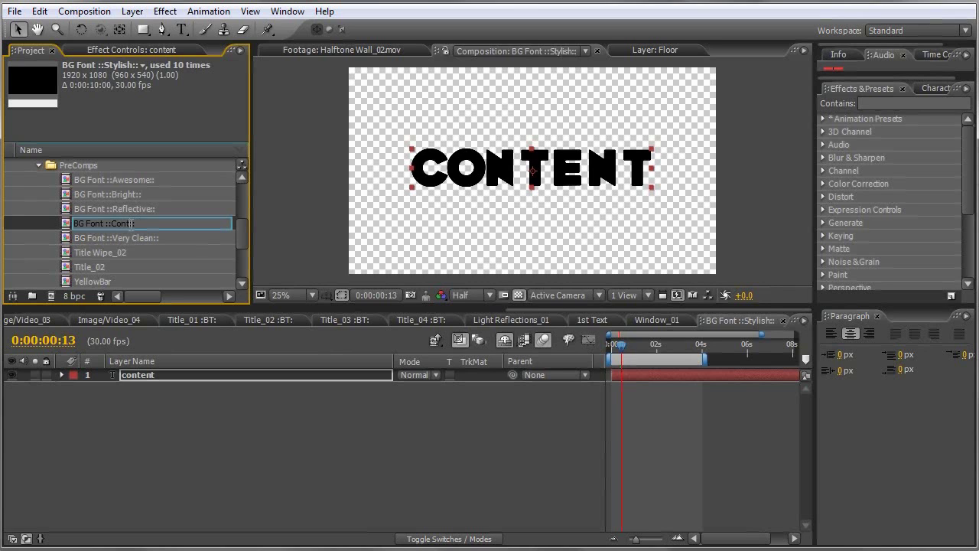
key("Return")
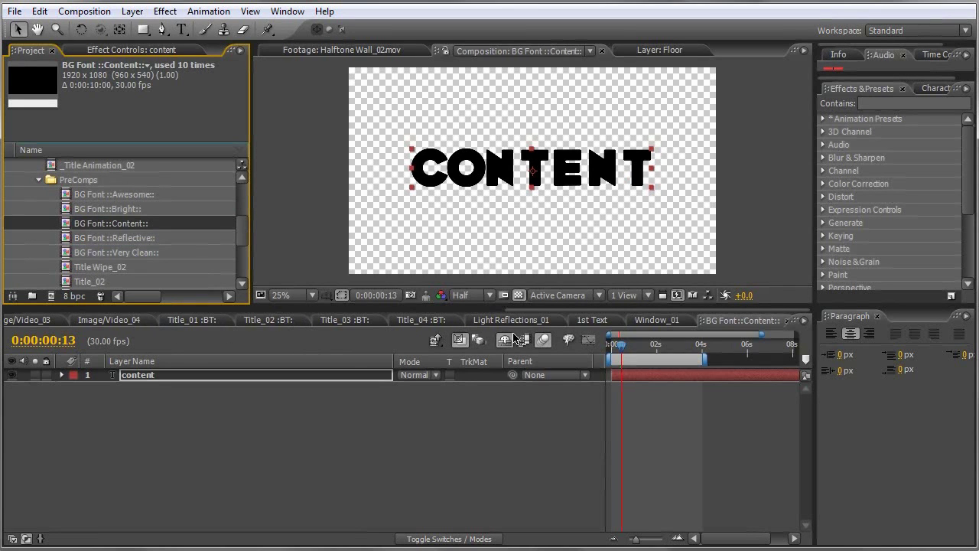
- Go back to the _Title Animation_02 tab and switch Hide Shy Layers back on
left_click_drag(548, 310, 172, 317)
left_click(157, 319)
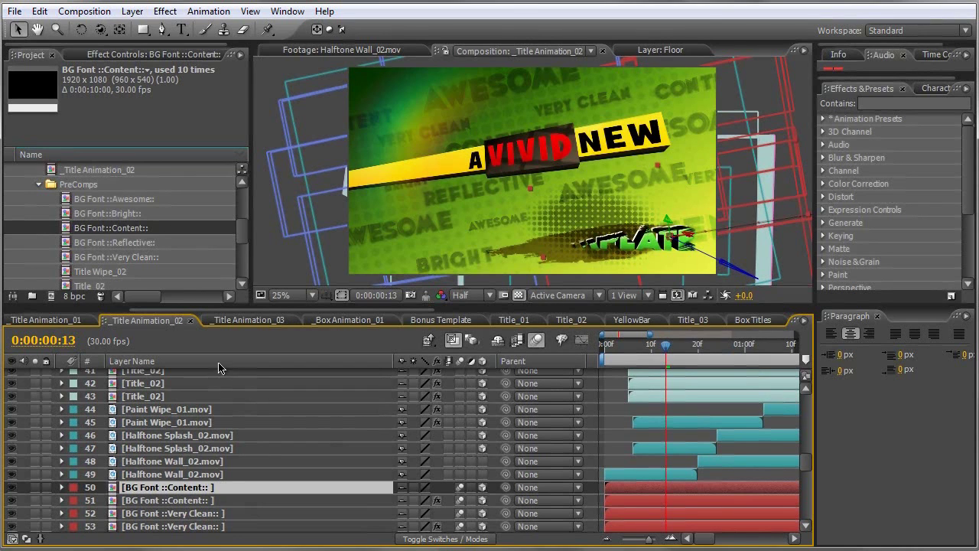
scroll(210, 474, "up", 4)
key("h")
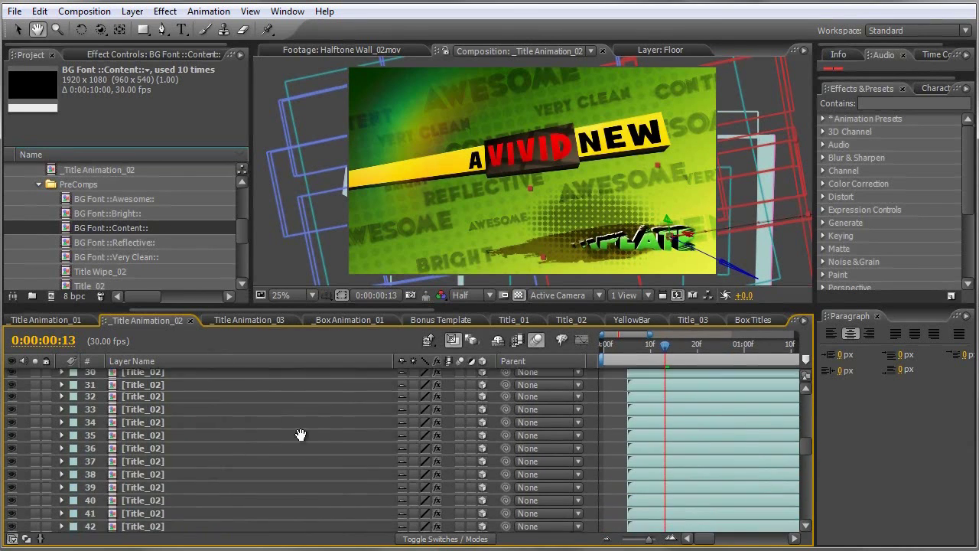
scroll(301, 434, "up", 2)
left_click(497, 340)
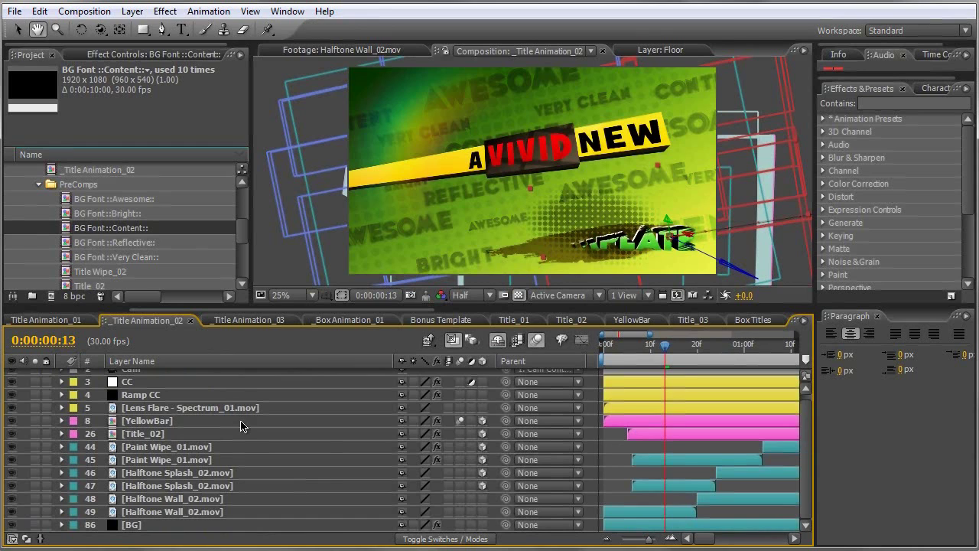
- Open the YellowBar precomp at 25% zoom and select its NEW and VIVID text layers
key("v")
left_click(156, 422)
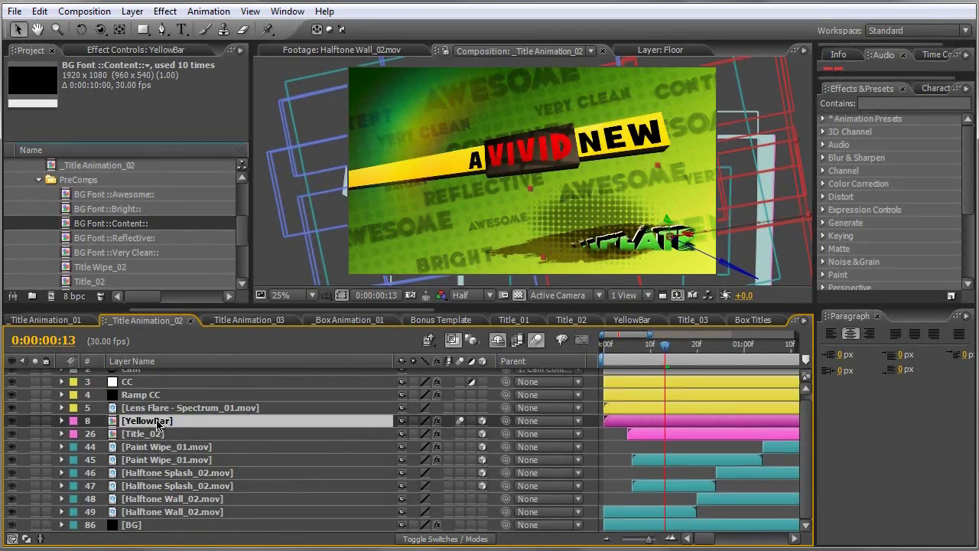
double_click(115, 421)
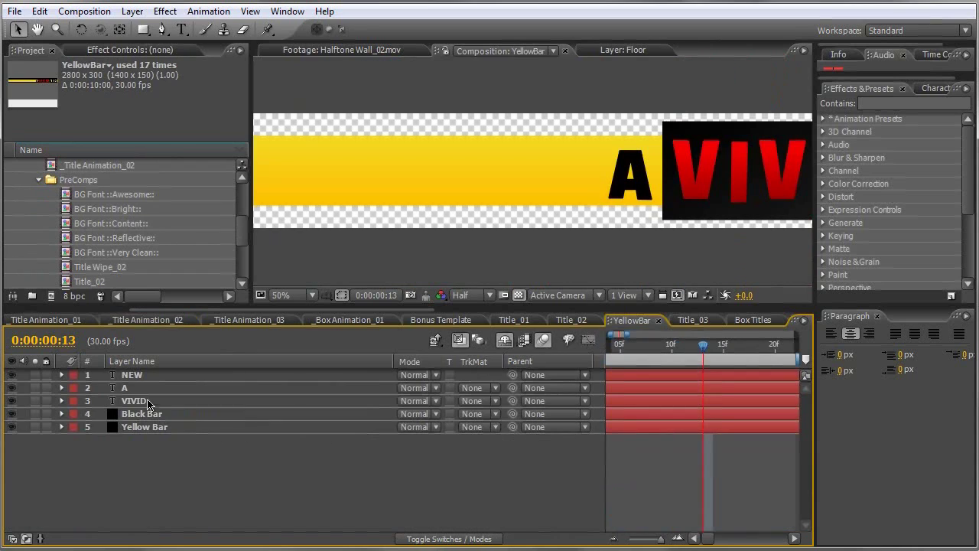
key("comma")
key("comma")
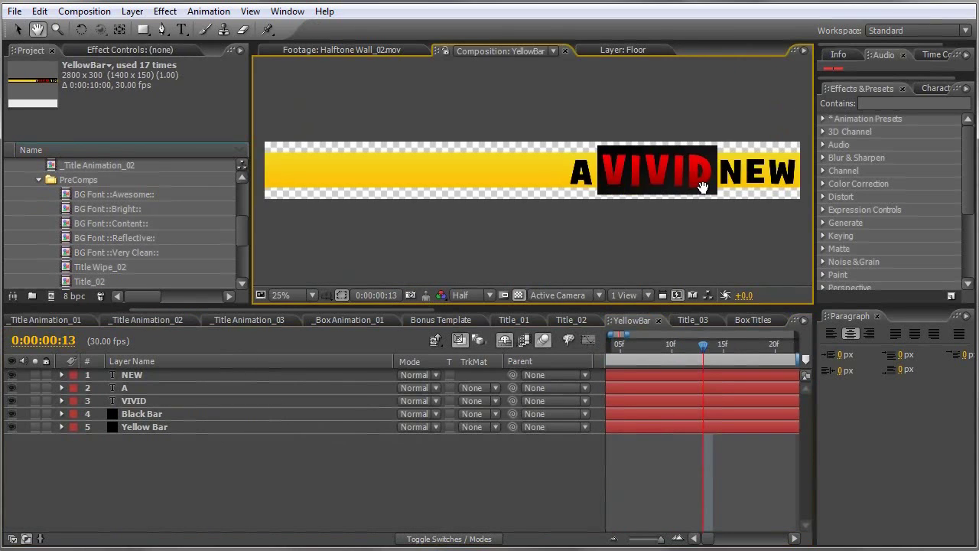
left_click_drag(704, 184, 595, 233)
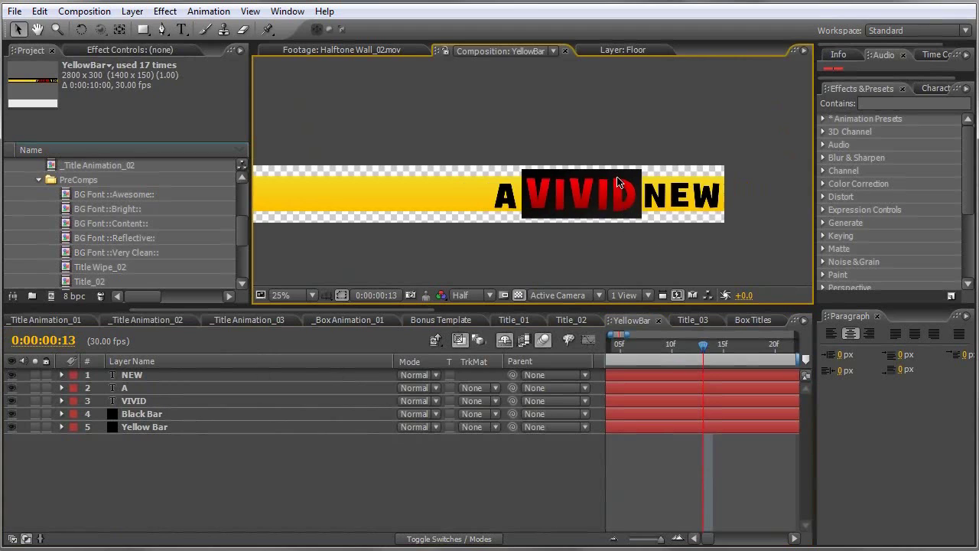
left_click(163, 375)
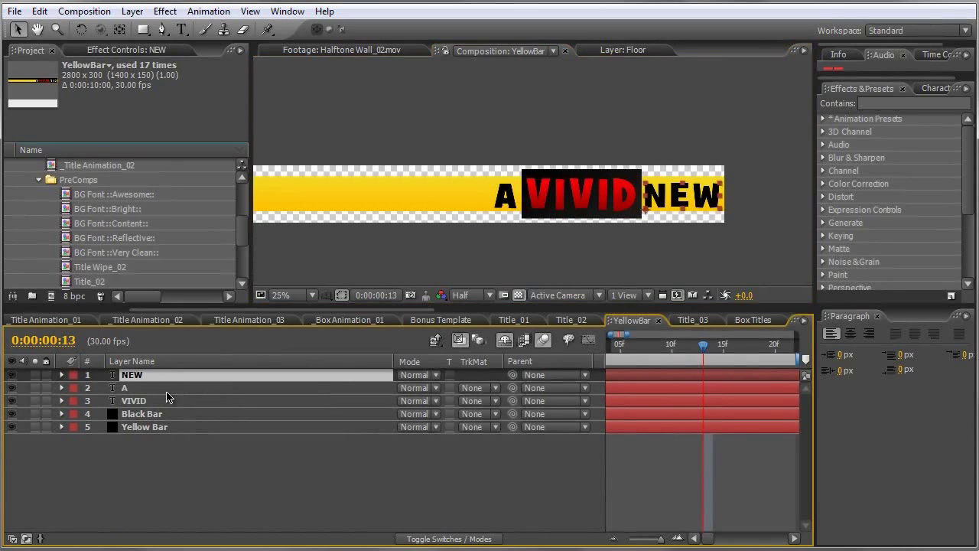
left_click(166, 398)
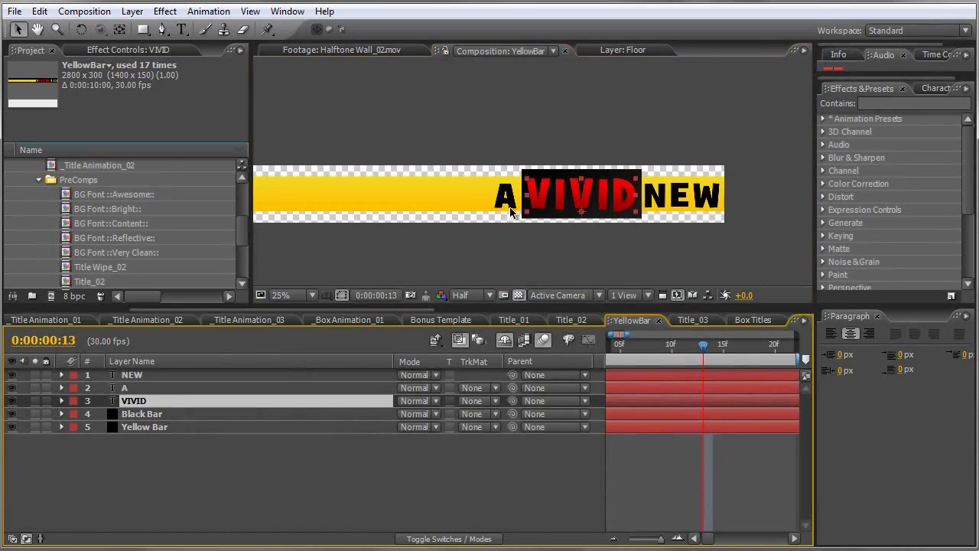